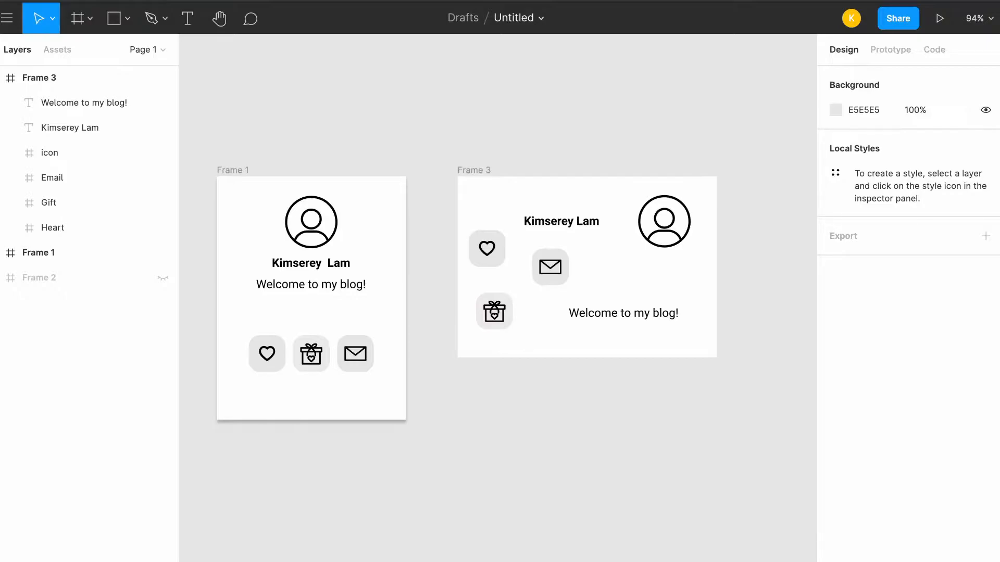
Insert "My long name" in front of the existing name text in Frame 1
scroll(498, 298, left, 1)
scroll(498, 298, down, 1)
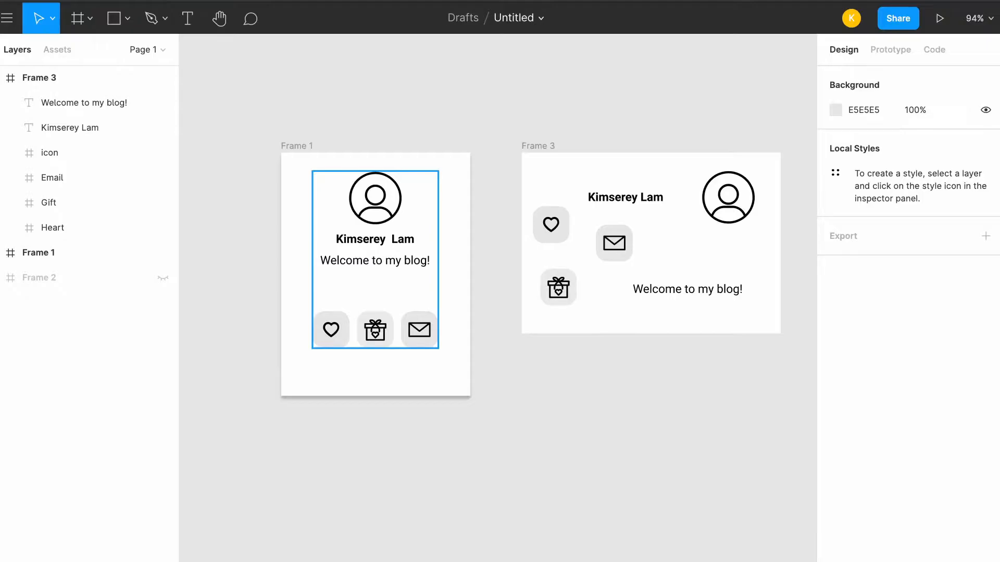
double_click(375, 220)
double_click(391, 239)
double_click(391, 239)
click(392, 239)
double_click(384, 239)
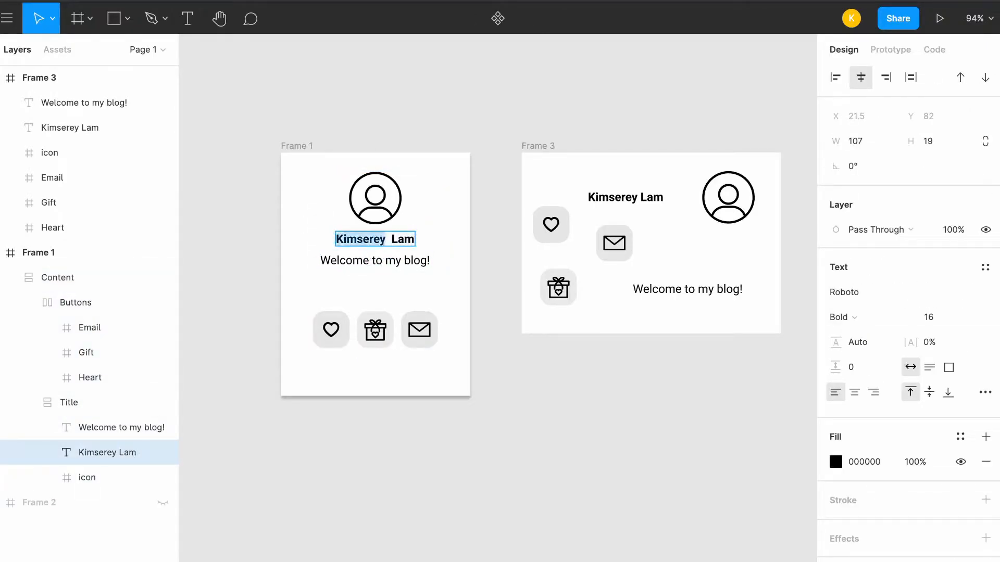
click(385, 239)
key(Left)
key(Left)
key(Left)
key(Left)
key(Left)
key(Left)
key(Left)
key(Left)
text(My long name)
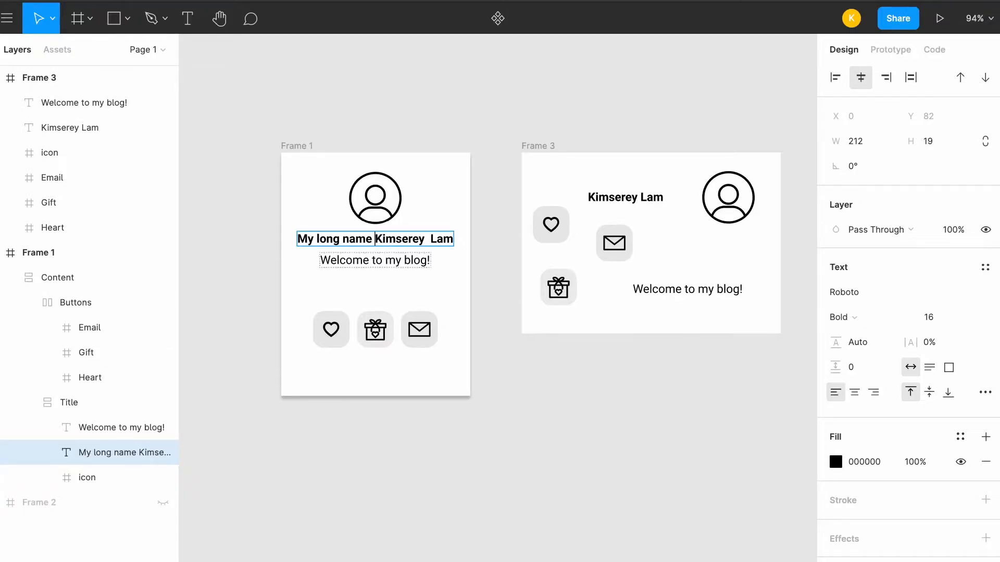
Duplicate the "Welcome to my blog!" text in Frame 1 and change the copy to "Second description"
click(363, 261)
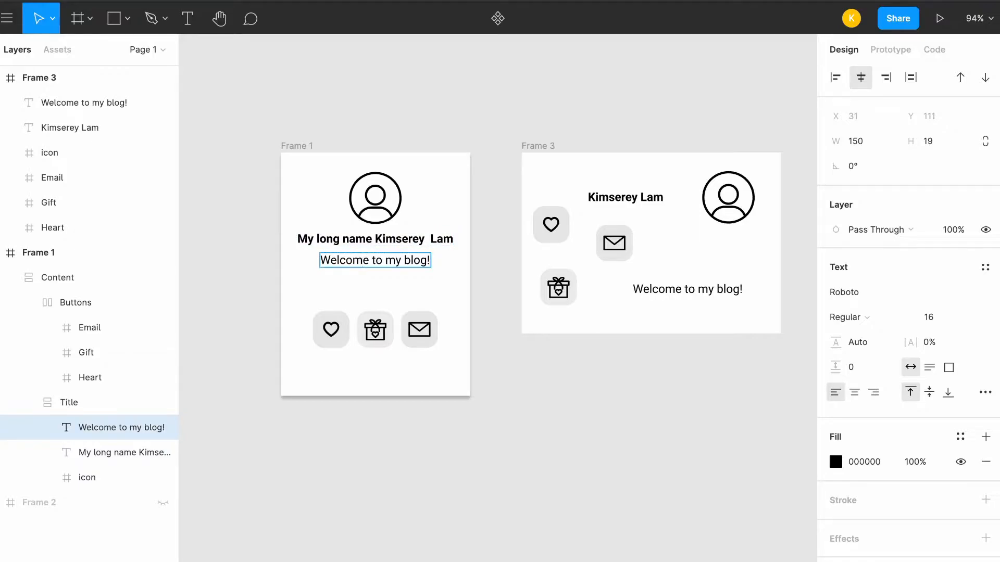
key(Escape)
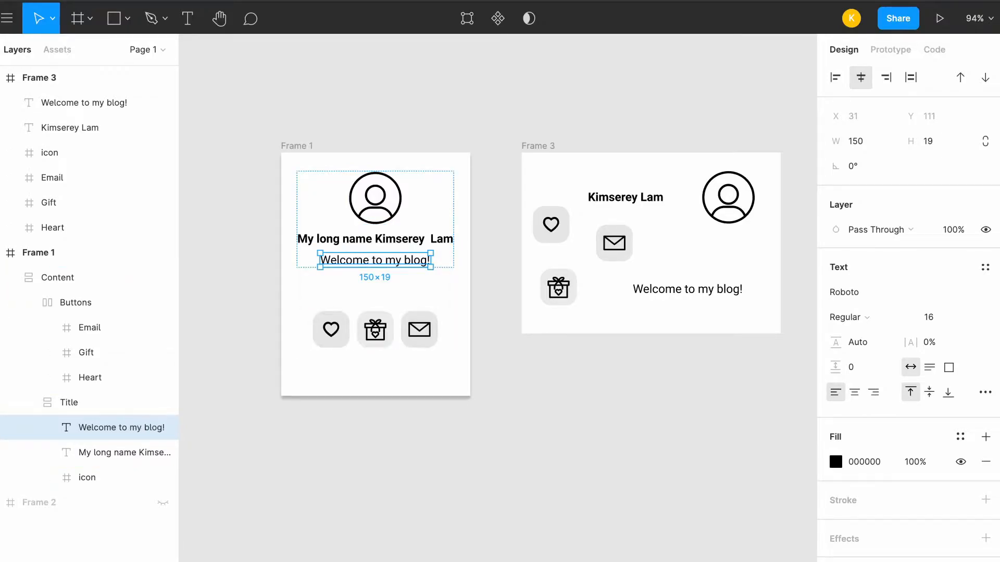
key(ctrl+d)
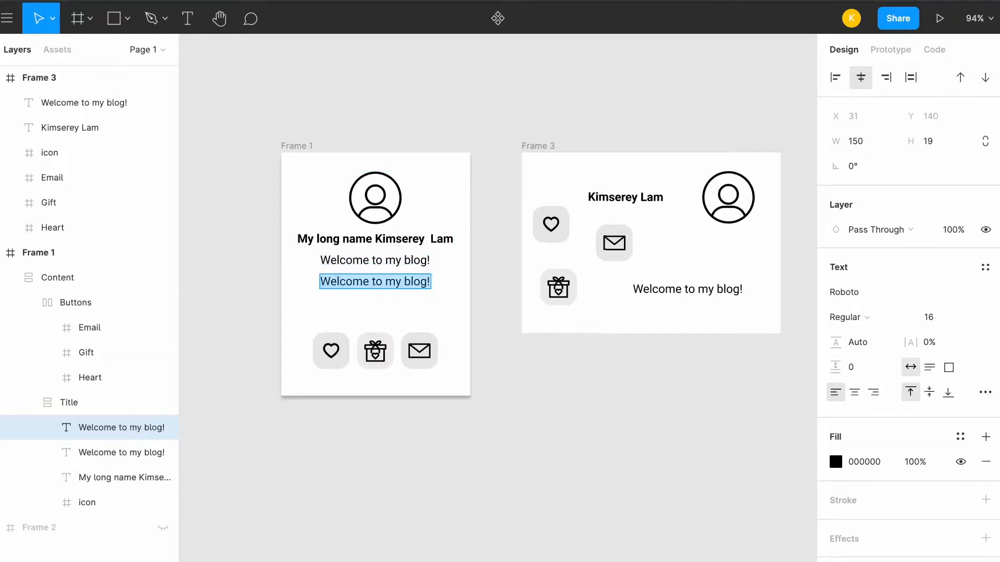
text(Second description)
key(Escape)
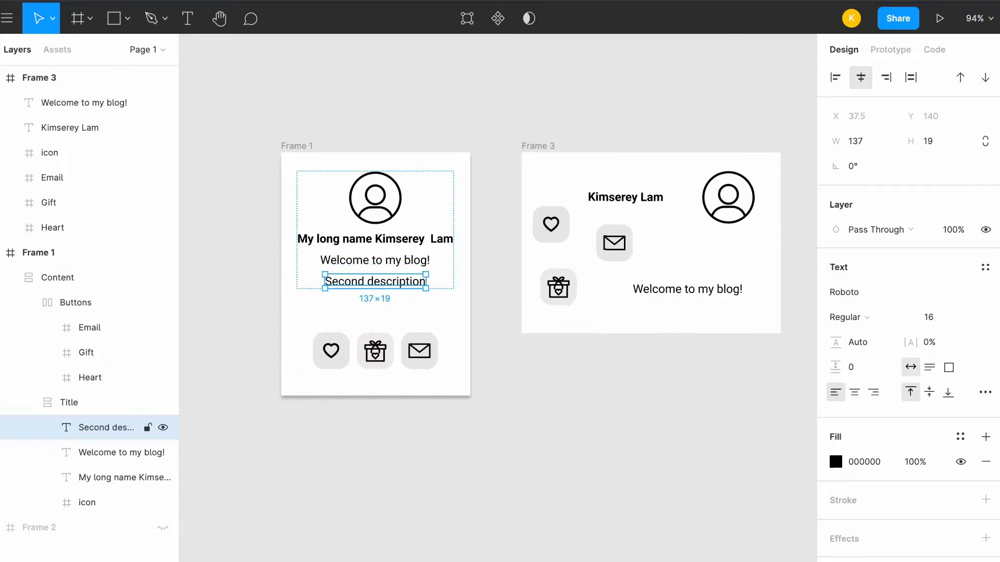
Duplicate the Email button inside the Buttons auto layout of Frame 1
click(75, 303)
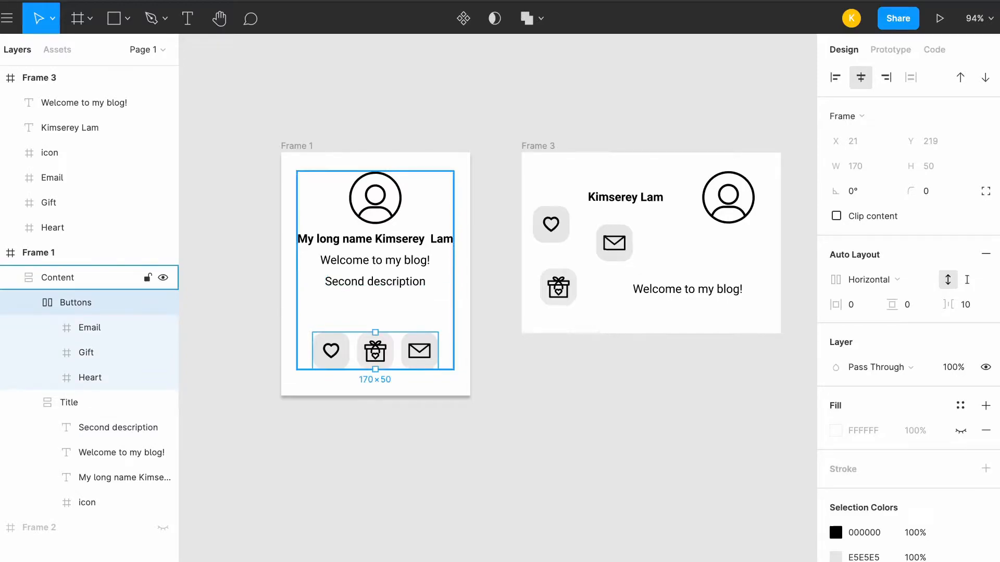
click(69, 402)
click(75, 303)
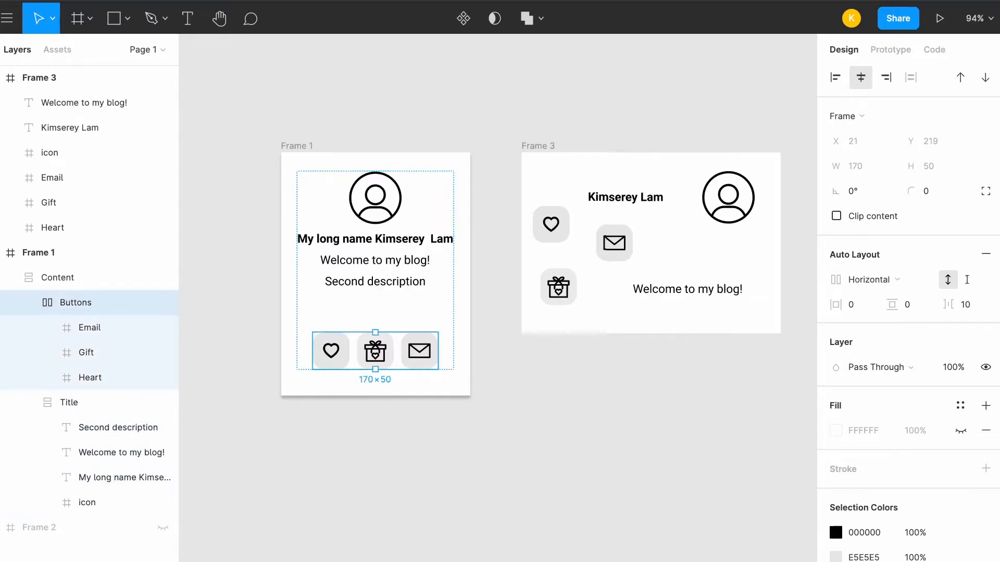
click(89, 328)
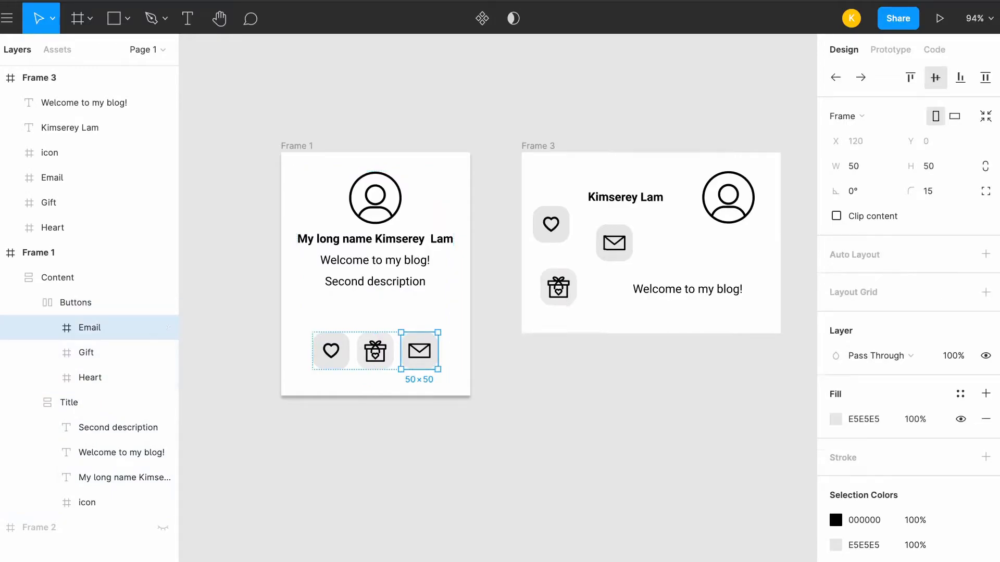
key(ctrl+d)
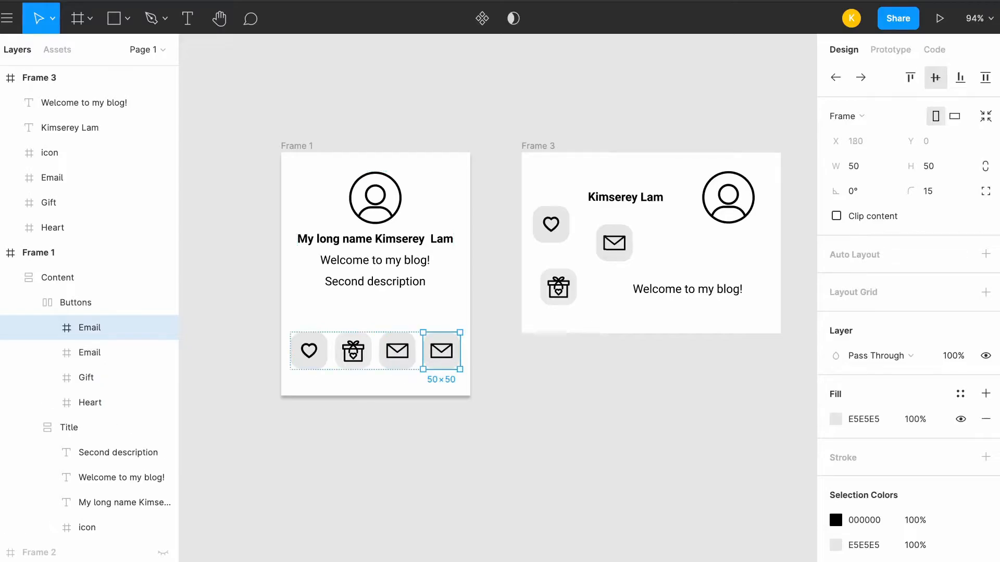
key(Escape)
Delete the duplicated Email button at the end of Frame 1's button row
click(58, 277)
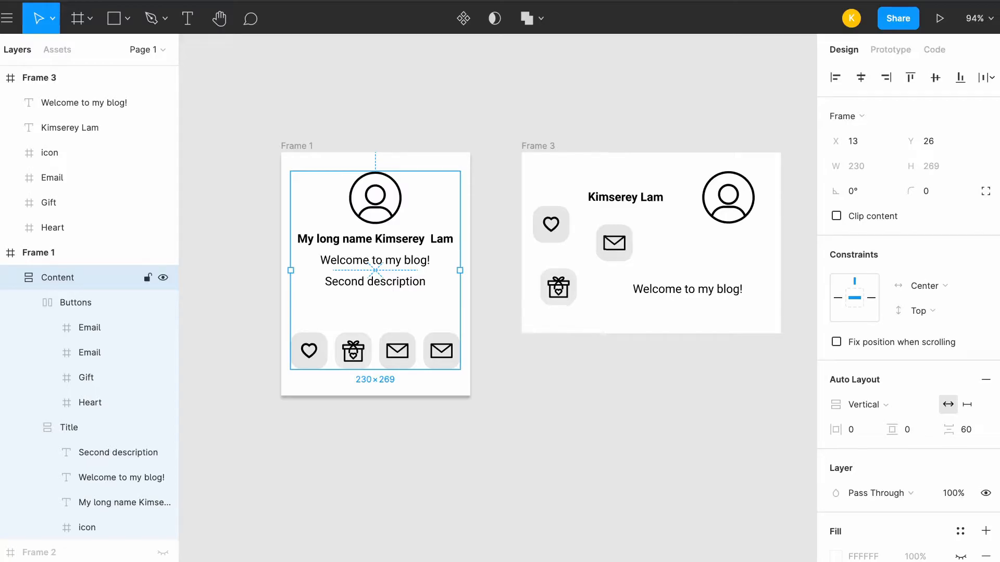
double_click(441, 351)
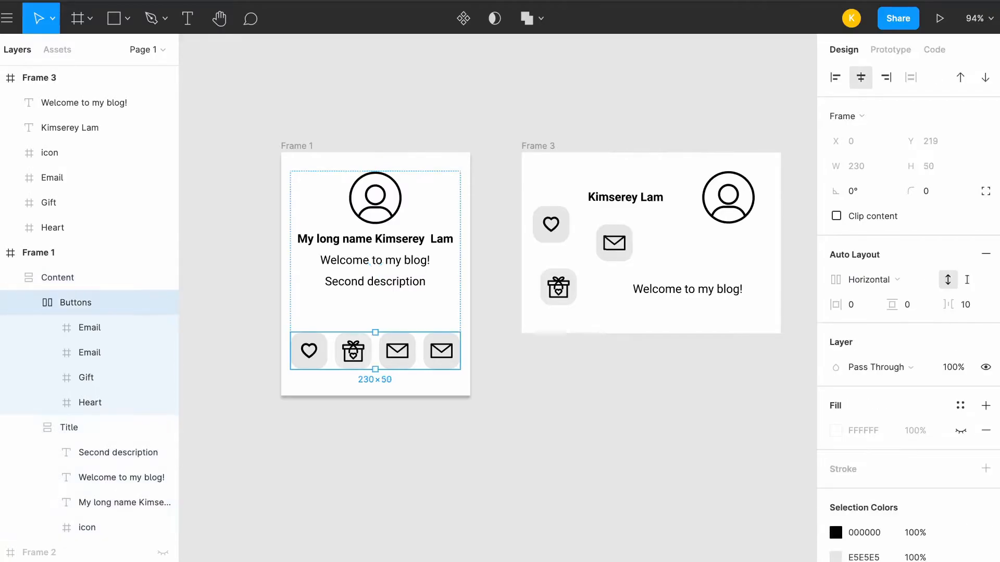
double_click(441, 351)
key(Delete)
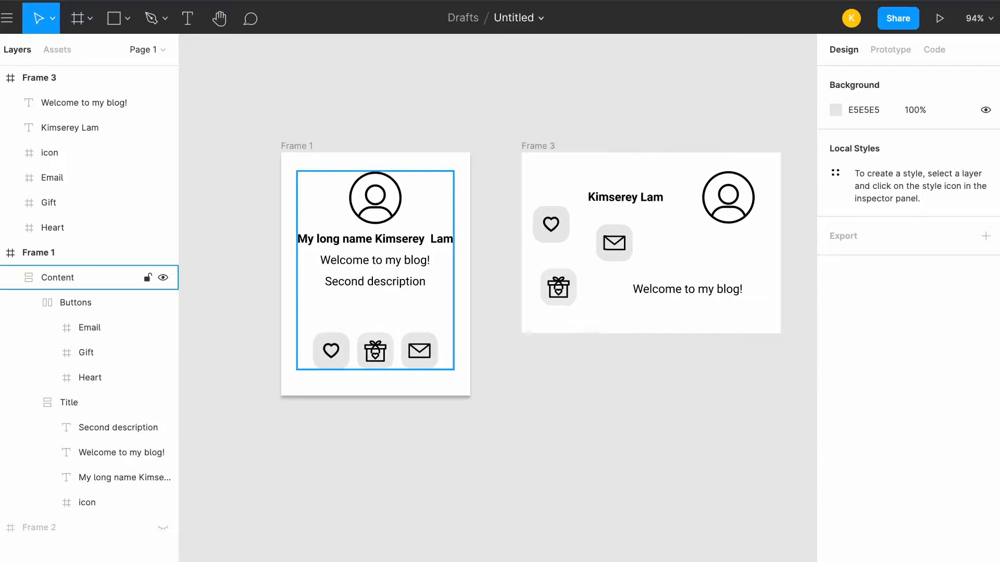
Delete the "Second description" text from the Title layout in Frame 1
click(57, 278)
click(69, 402)
click(106, 428)
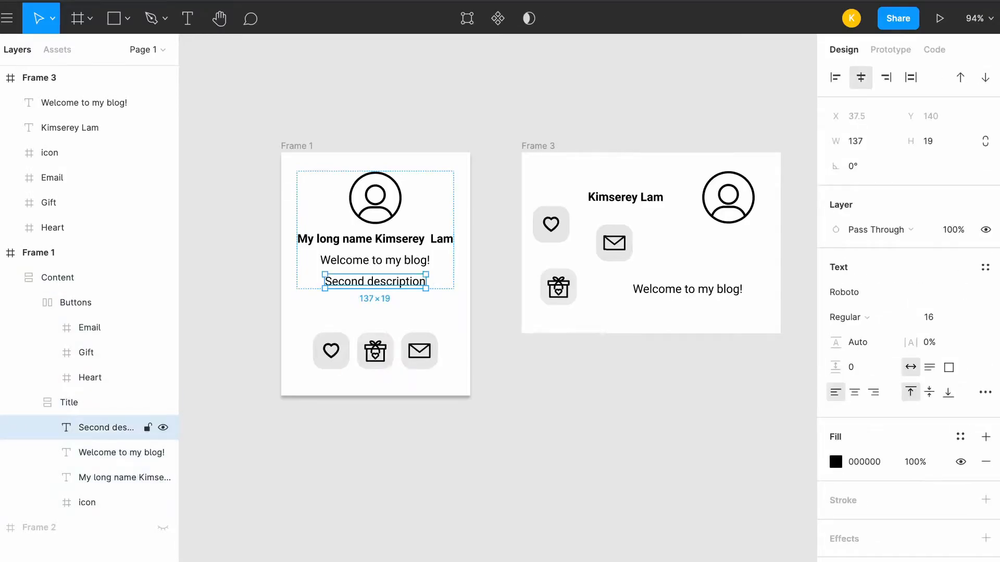
key(Delete)
Remove the "My long name" prefix from the name text in Frame 1's Title layout
click(69, 403)
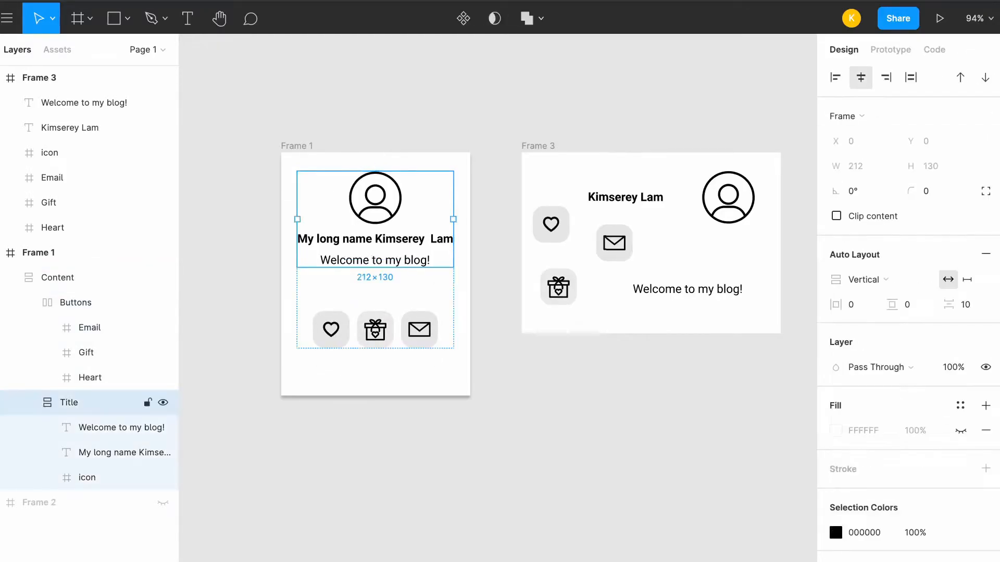
click(124, 452)
key(Return)
click(374, 238)
key(shift+Home)
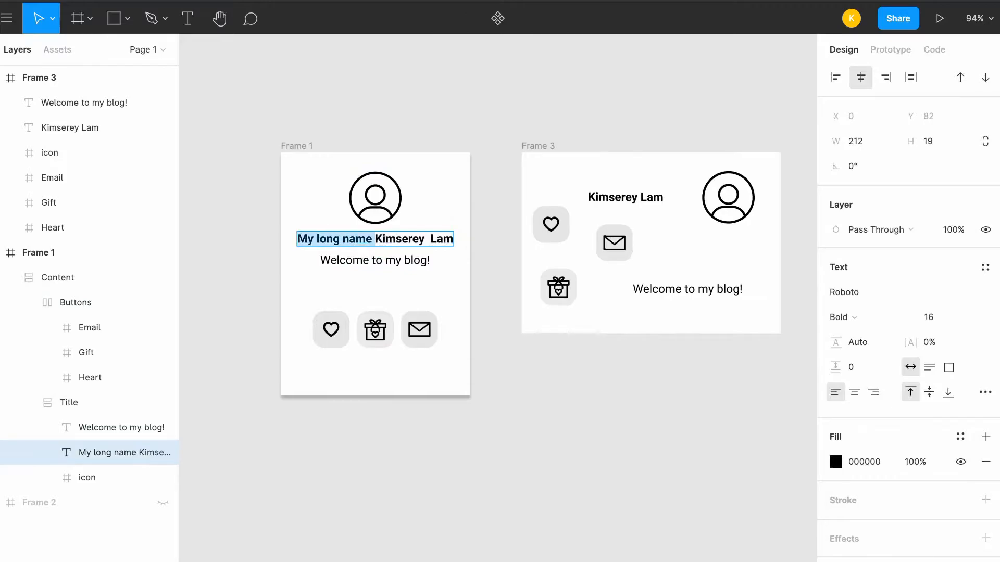
key(BackSpace)
key(Escape)
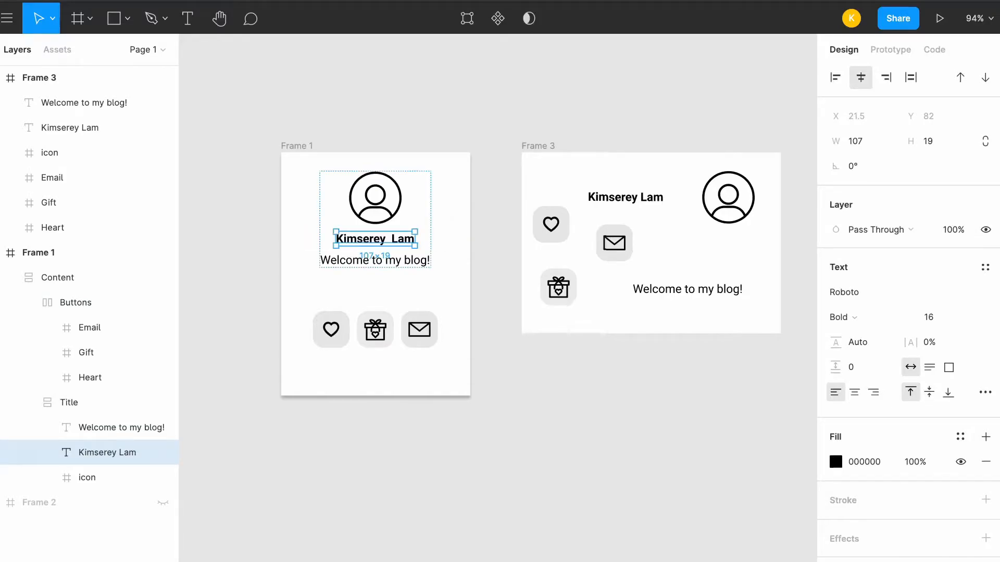
key(Escape)
Wrap the profile icon, the name text and the "Welcome to my blog!" text of Frame 3 in a new frame
scroll(530, 277, up, 1)
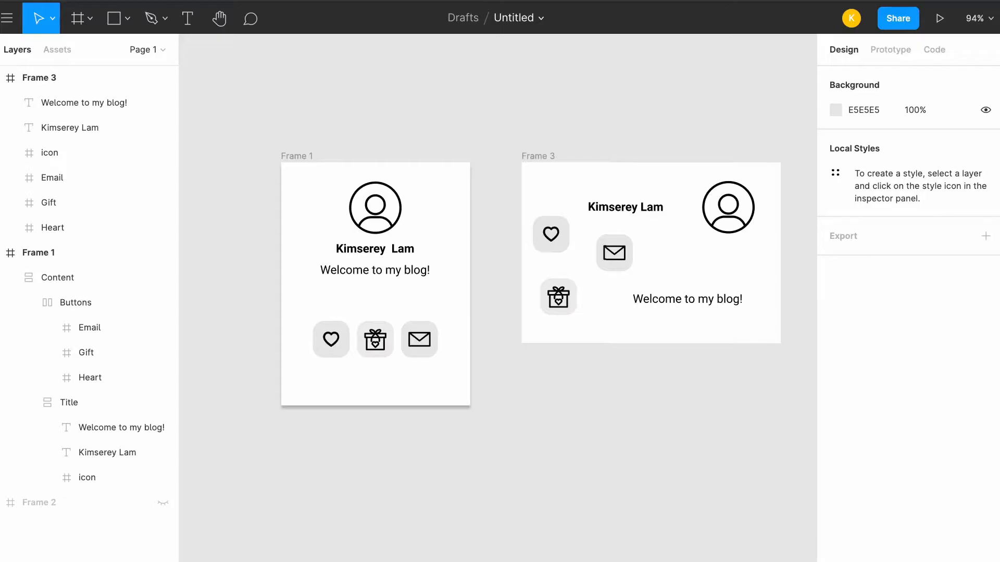
scroll(494, 276, right, 8)
scroll(495, 276, down, 2)
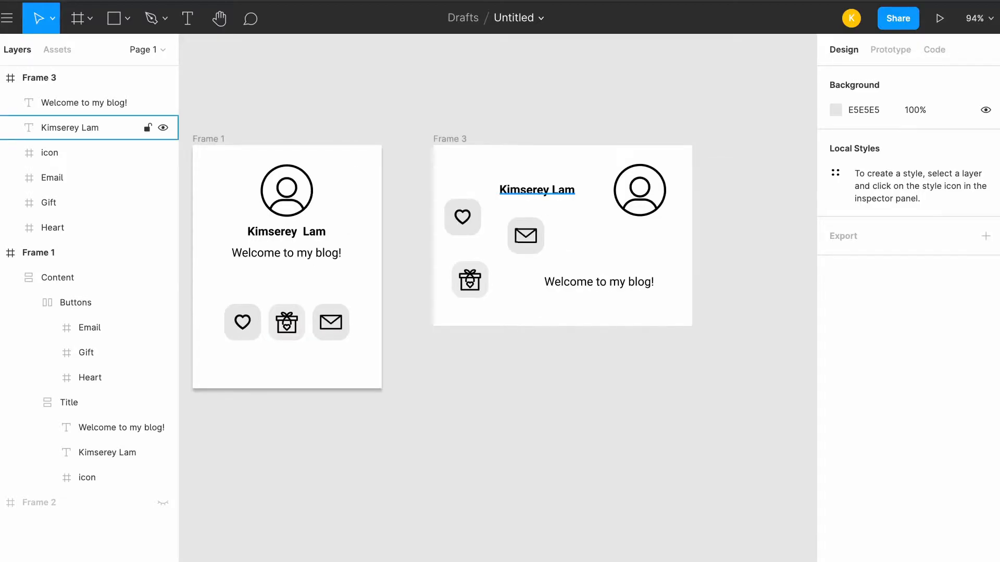
click(537, 190)
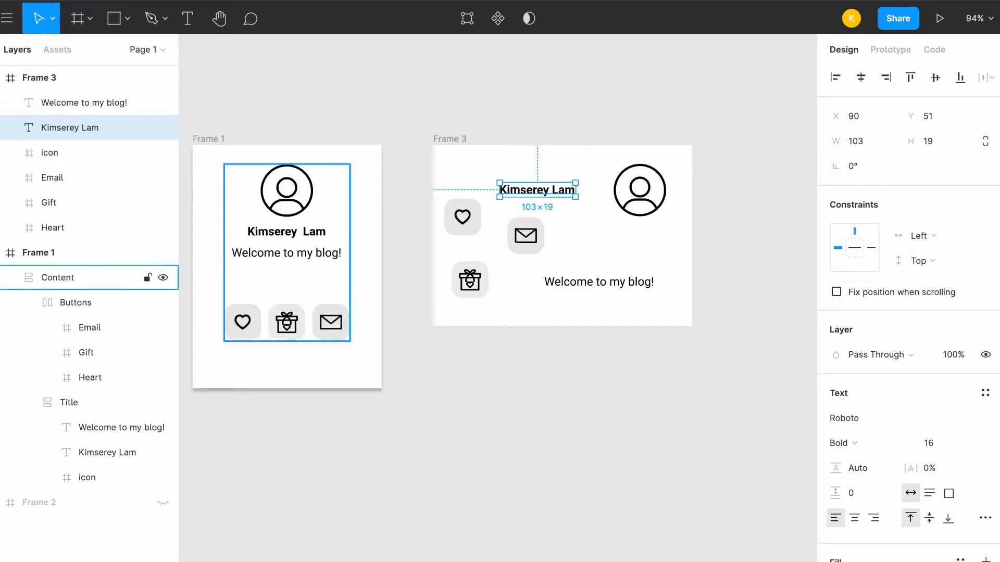
click(287, 253)
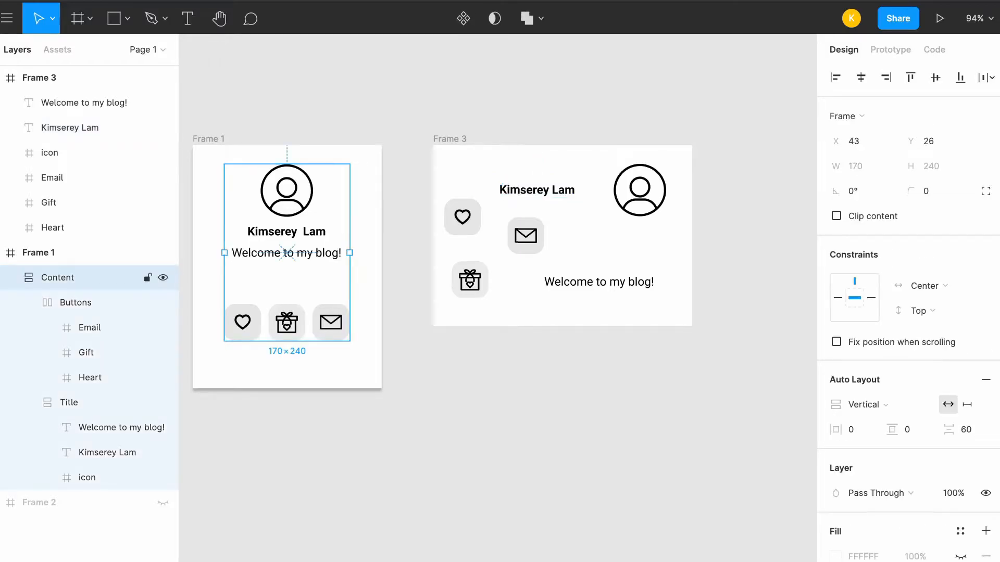
click(287, 252)
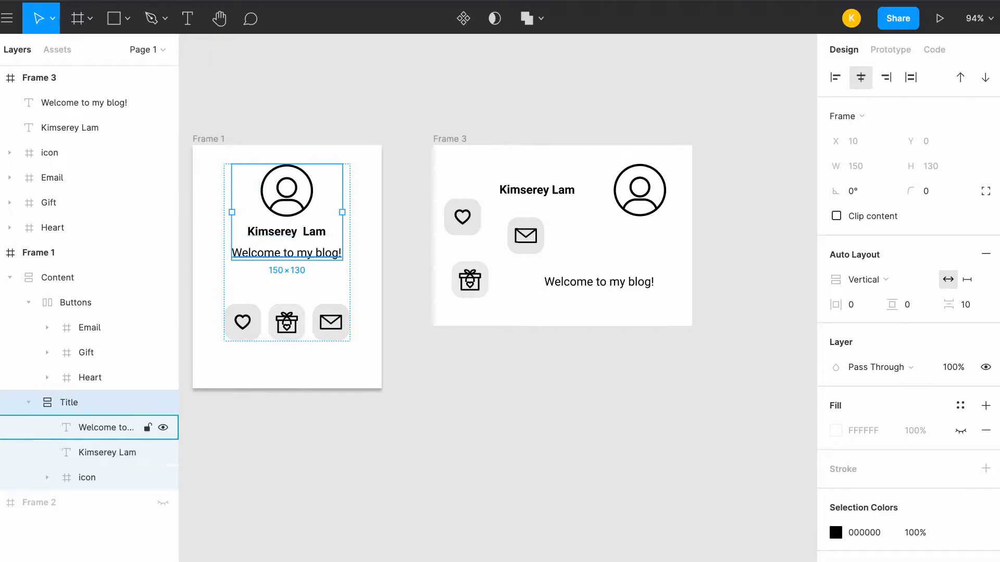
click(639, 190)
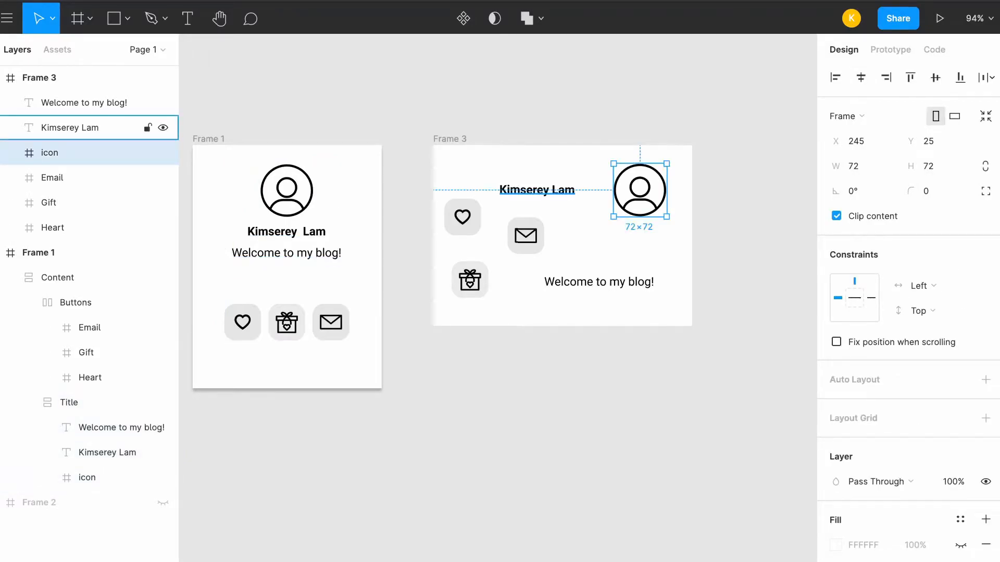
shift+click(69, 127)
shift+click(84, 103)
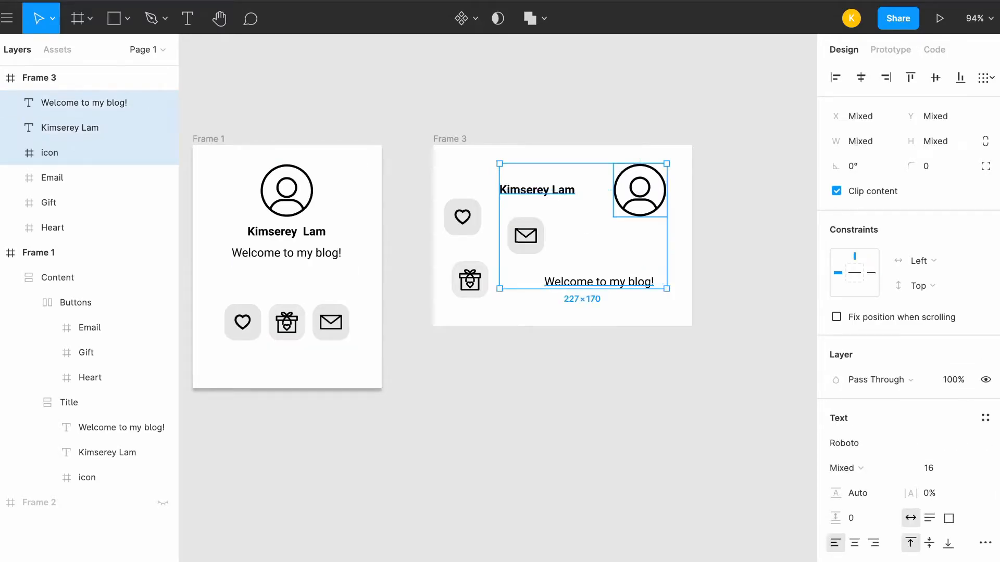
right_click(44, 96)
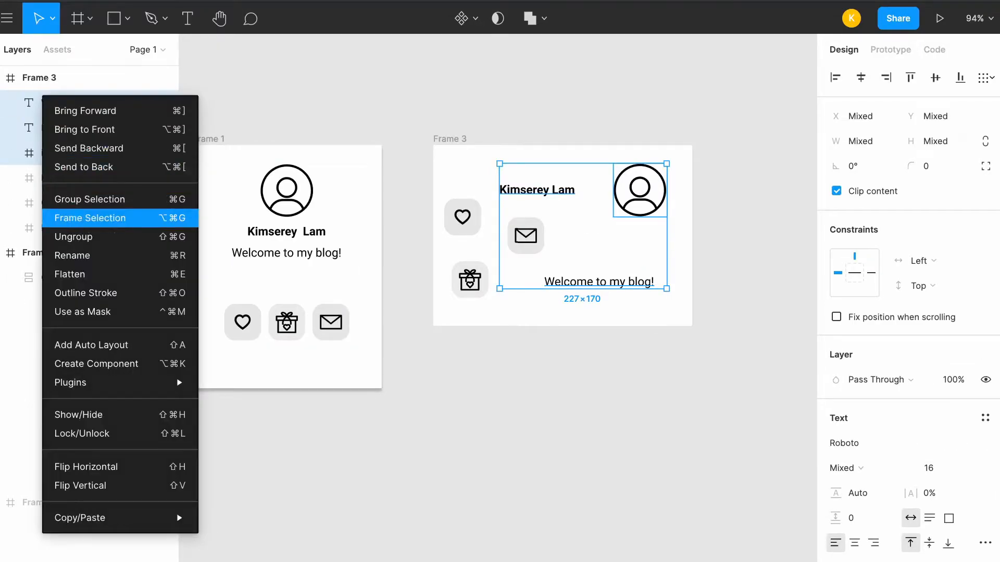
click(90, 218)
Rename the new frame inside Frame 3 as Title
double_click(54, 102)
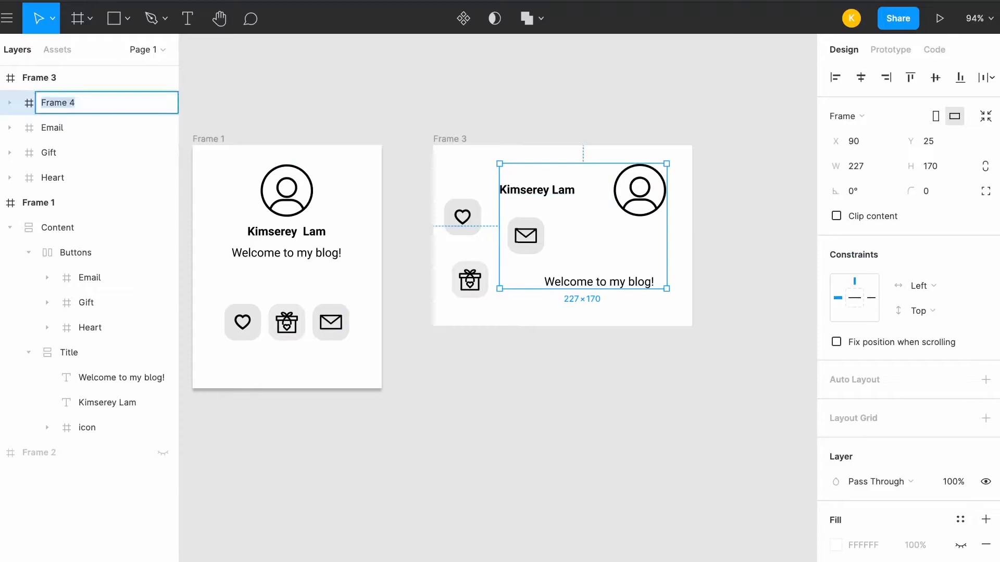
text(Title)
key(Return)
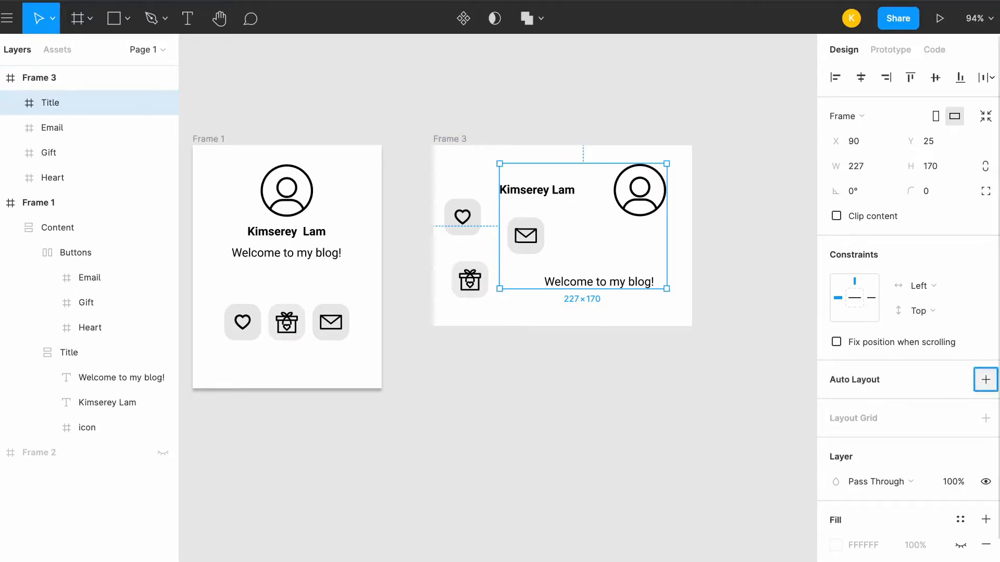
Add vertical auto layout to the Title frame in Frame 3 and make its width fit its contents
click(986, 379)
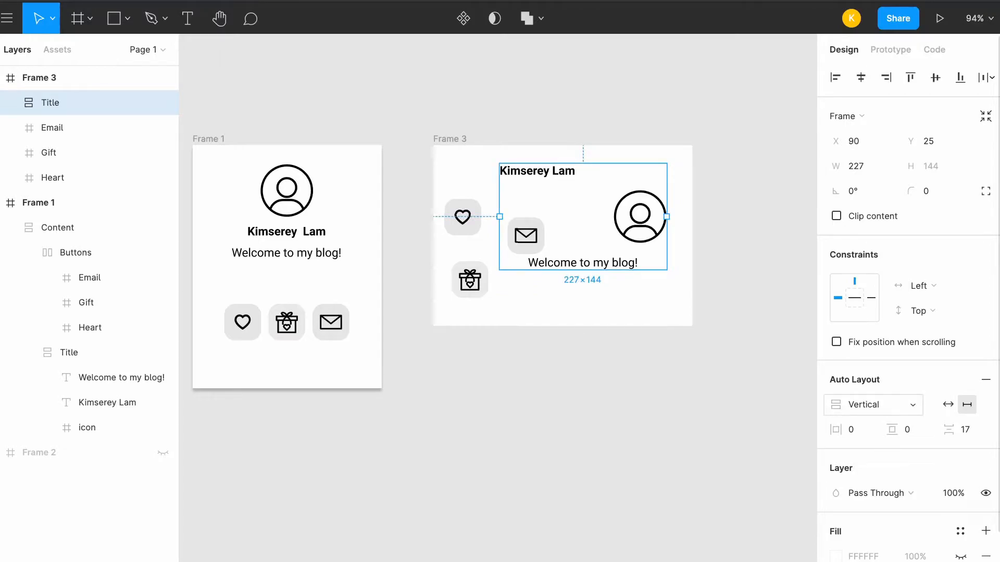
click(873, 405)
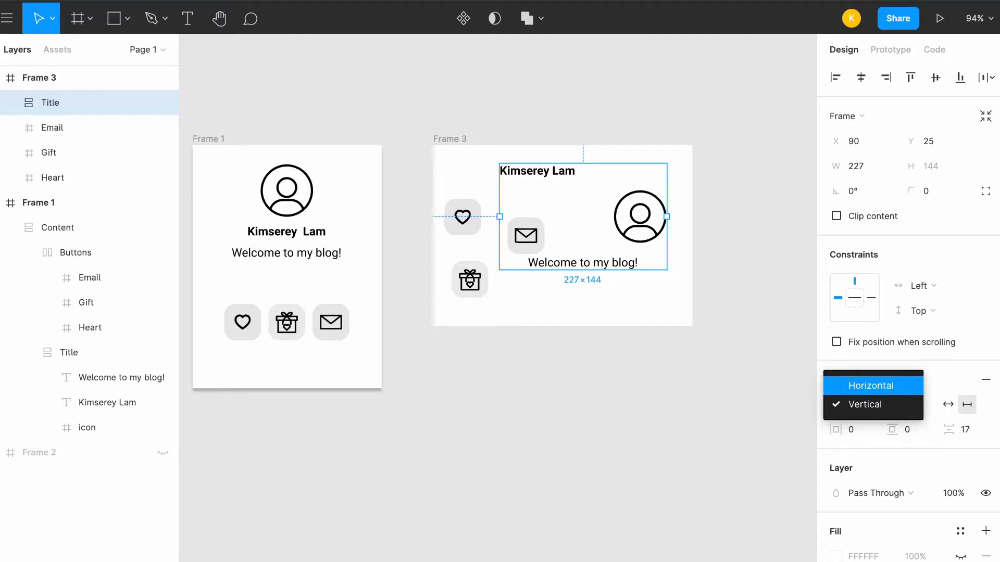
key(Escape)
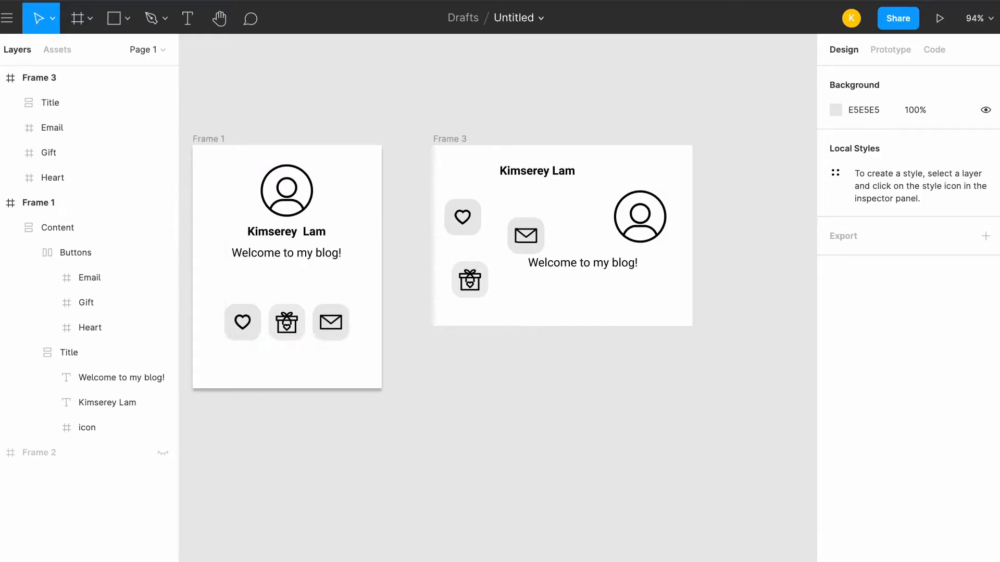
click(78, 103)
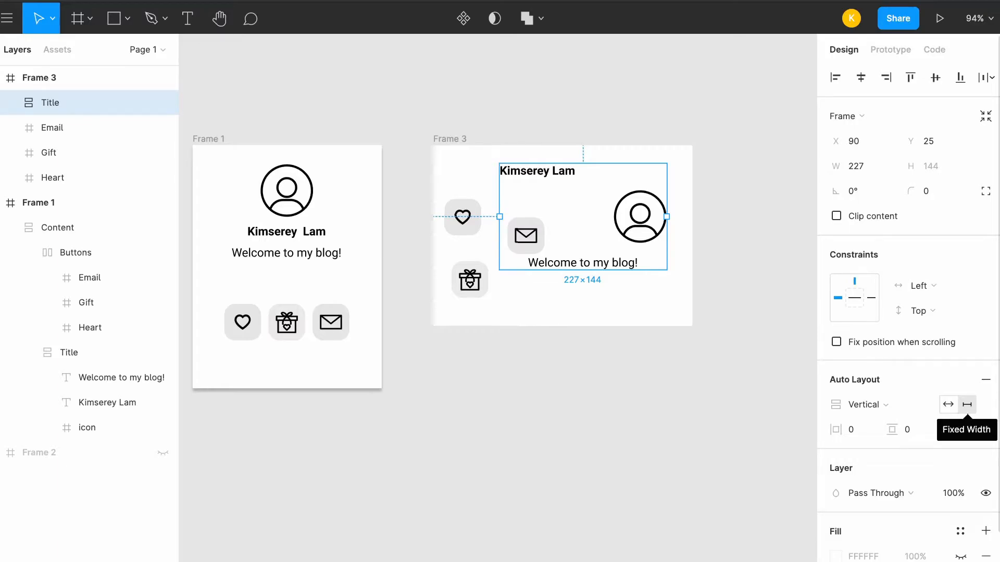
click(948, 405)
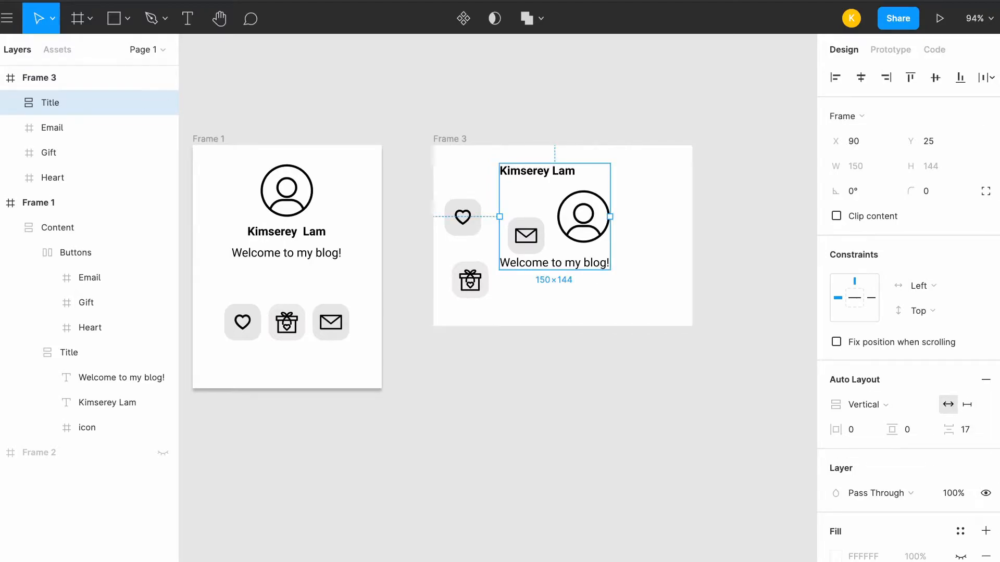
Move the Title frame within Frame 3 to about X 170, Y 26, clear of the loose buttons
drag(554, 263, 614, 264)
double_click(614, 263)
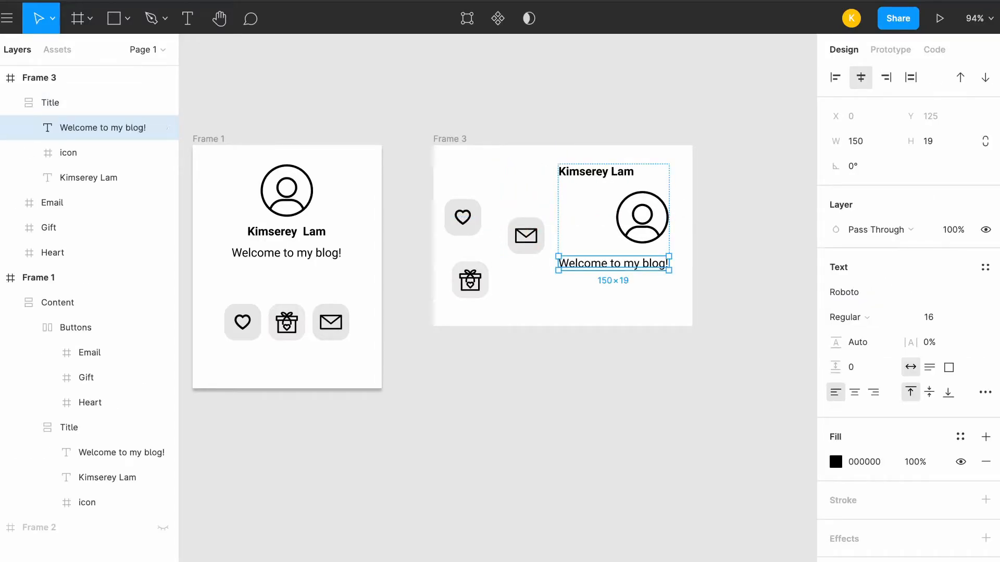
key(Escape)
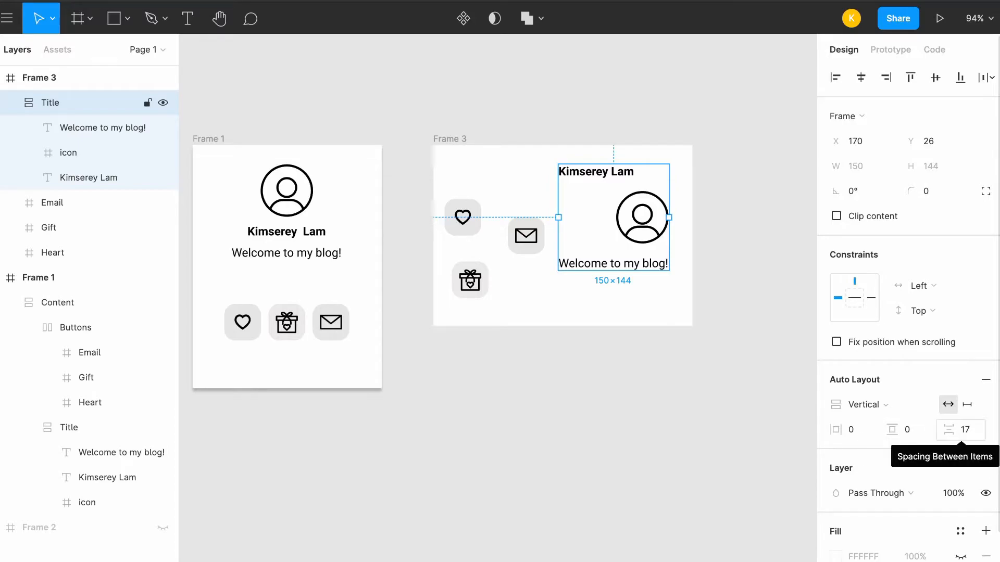
Set the Title frame's horizontal padding to 10 and examine the distances around its icon and name text
click(850, 429)
text(10)
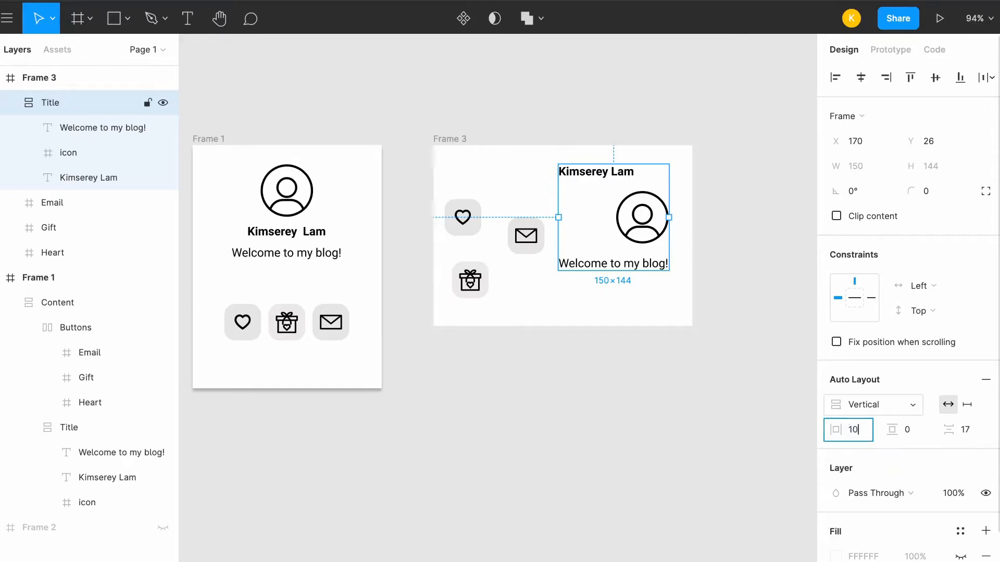
key(Return)
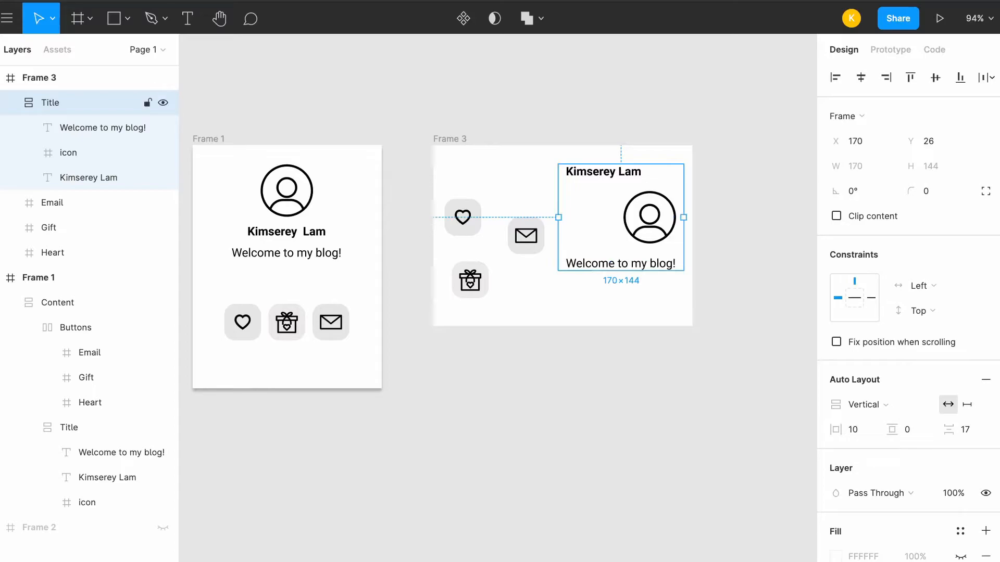
double_click(649, 217)
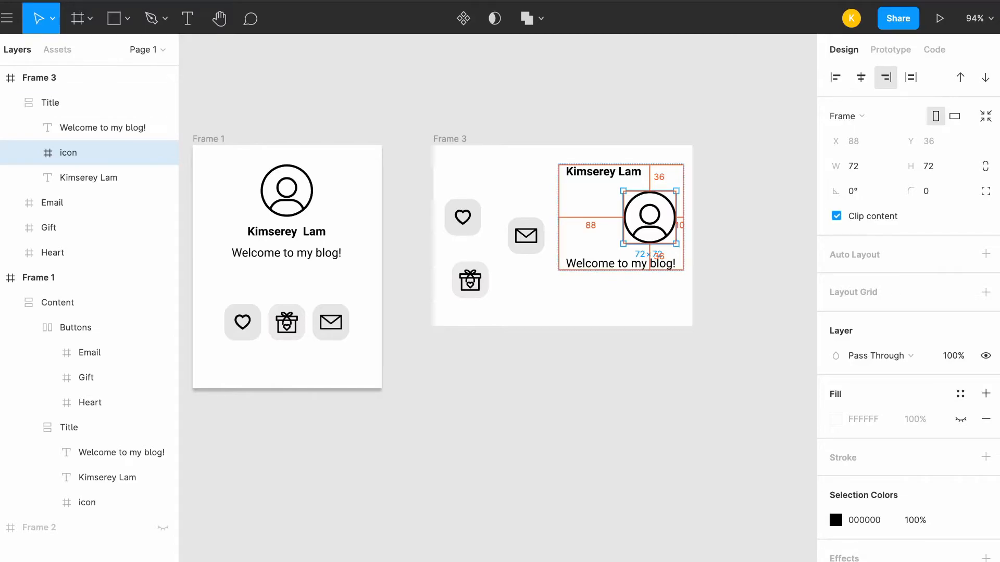
click(89, 178)
key(alt)
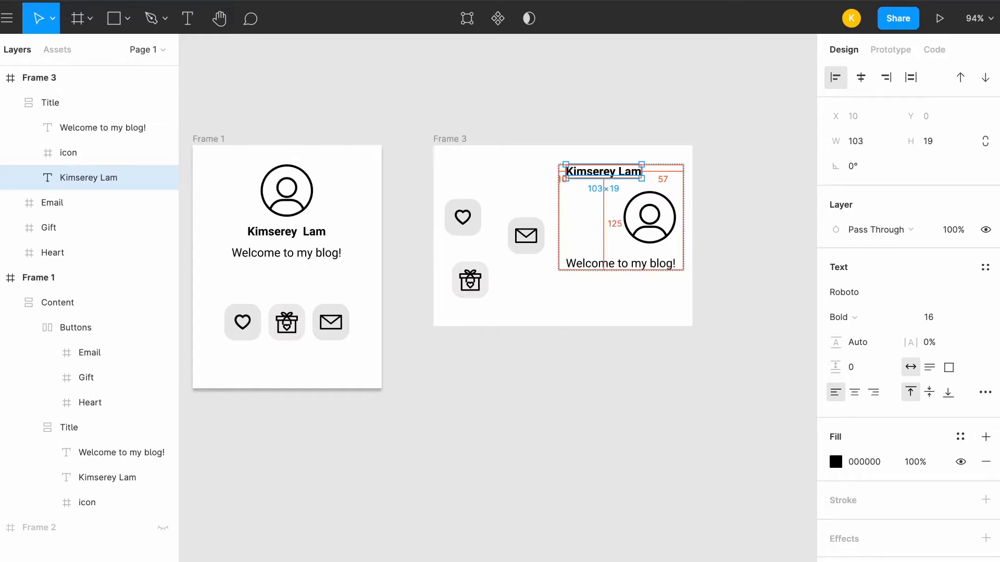
click(598, 298)
click(594, 224)
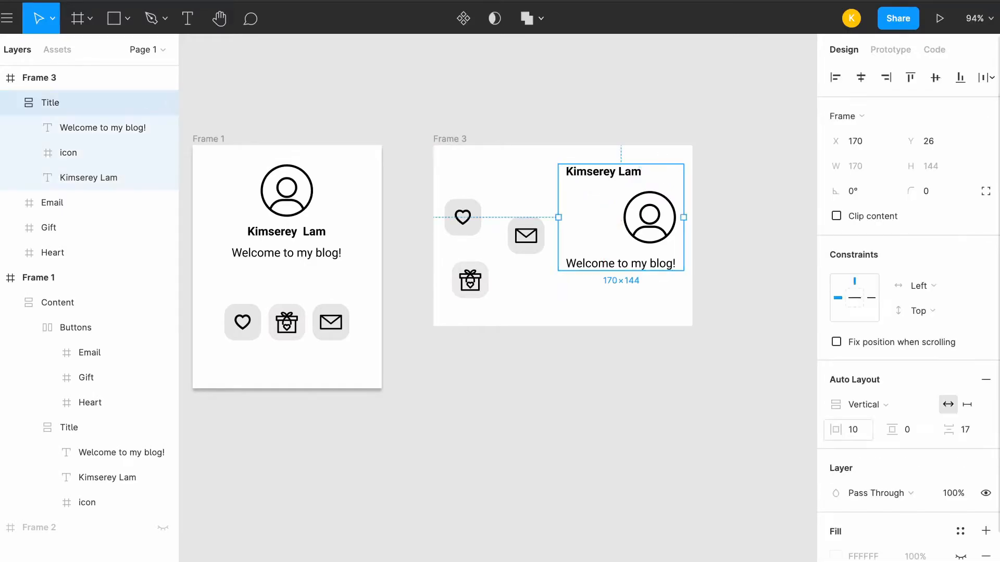
Reset the horizontal padding of the Title frame in Frame 3 to 0
click(852, 430)
text(0)
key(Return)
Try larger and smaller spacing between the Title frame's items and settle on a spacing of 10
click(965, 429)
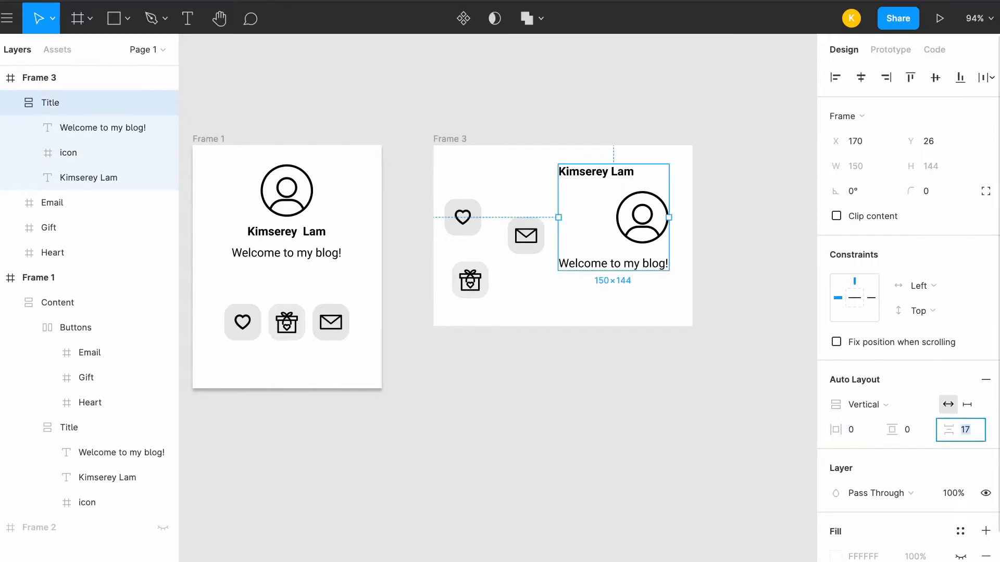
key(Up)
key(Up)
key(Up)
key(Up)
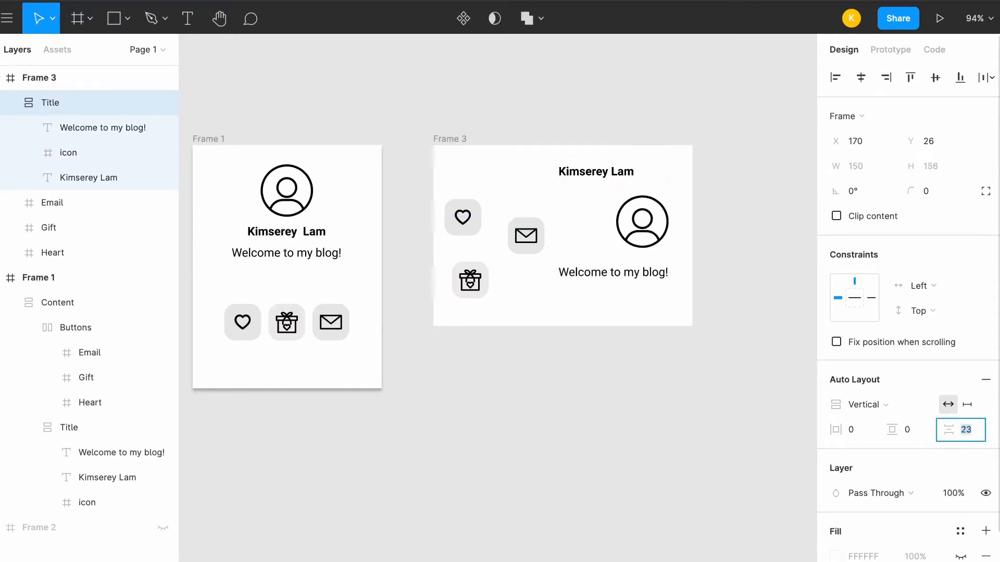
key(Down)
key(Down)
key(Down)
key(Down)
key(Down)
key(Down)
key(Down)
key(Down)
key(Down)
key(Down)
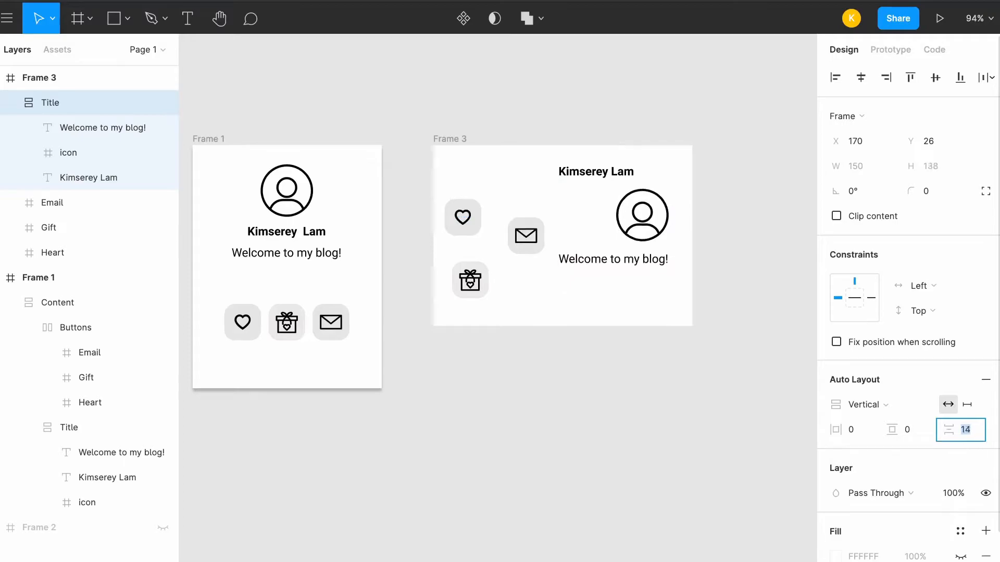
key(Down)
key(Return)
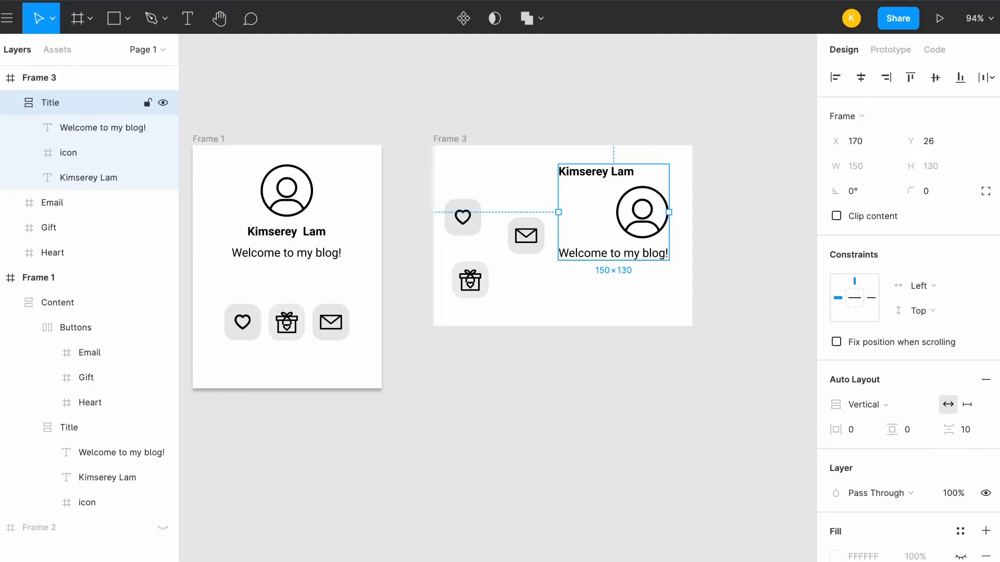
Reorder the Title frame in Frame 3 so the profile icon comes first, above the name text
click(68, 152)
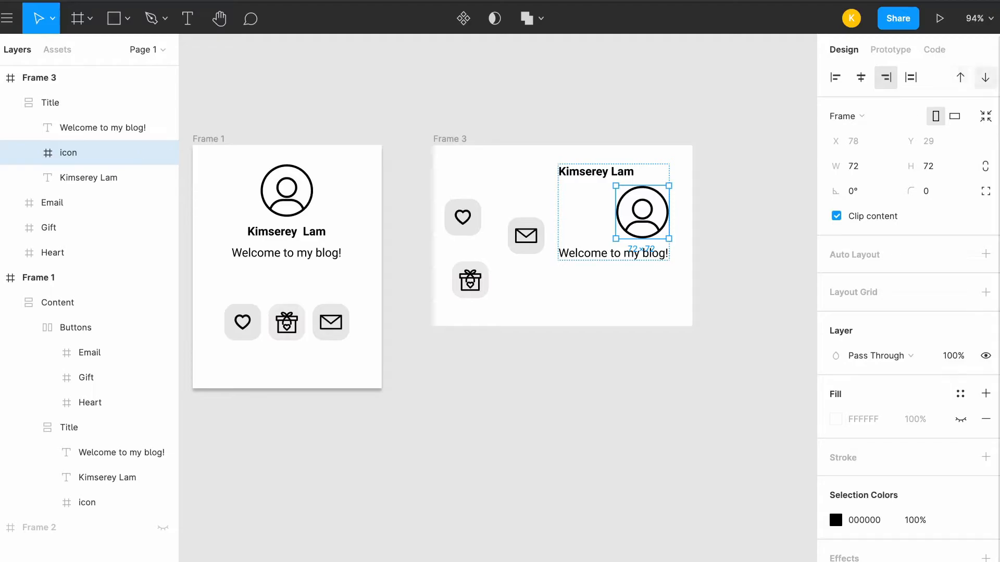
click(960, 77)
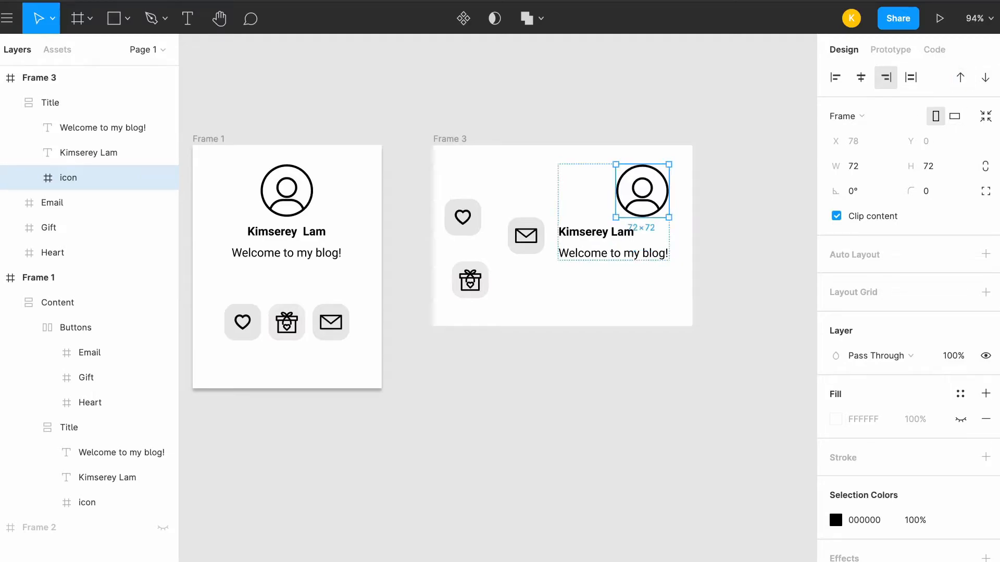
click(78, 103)
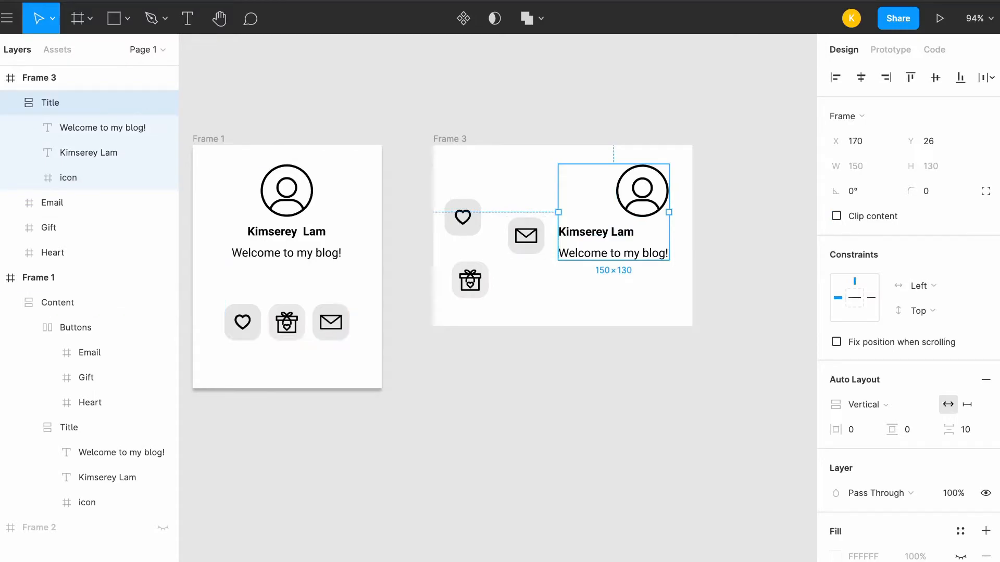
Center the icon, the name text and the "Welcome to my blog!" text horizontally within the Title frame of Frame 3
click(78, 178)
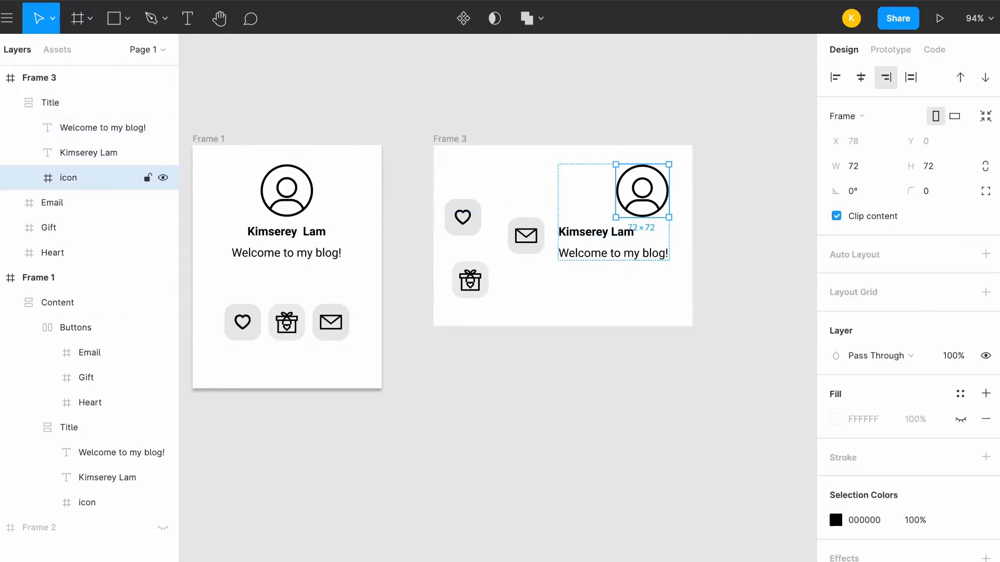
shift+click(89, 153)
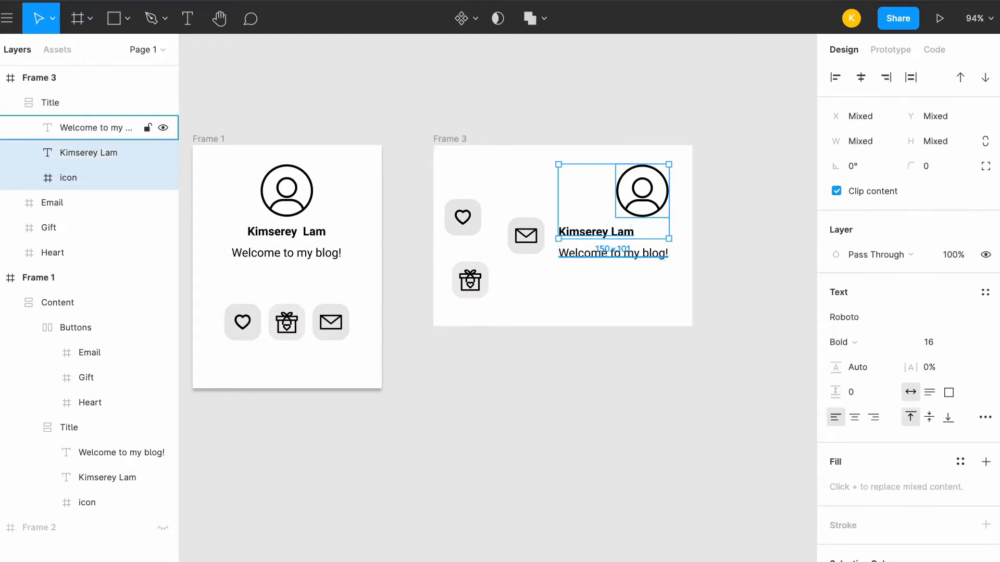
shift+click(96, 127)
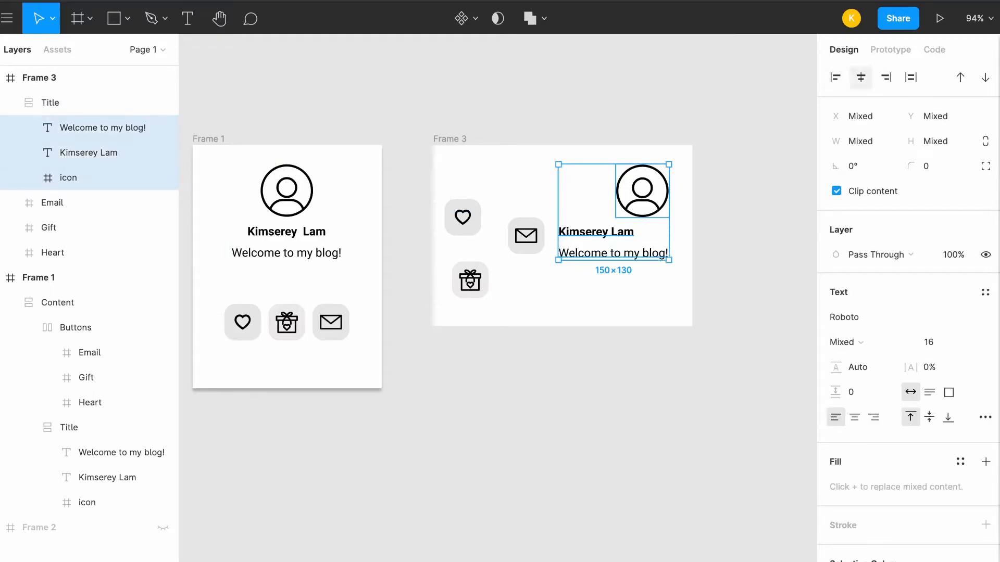
click(861, 77)
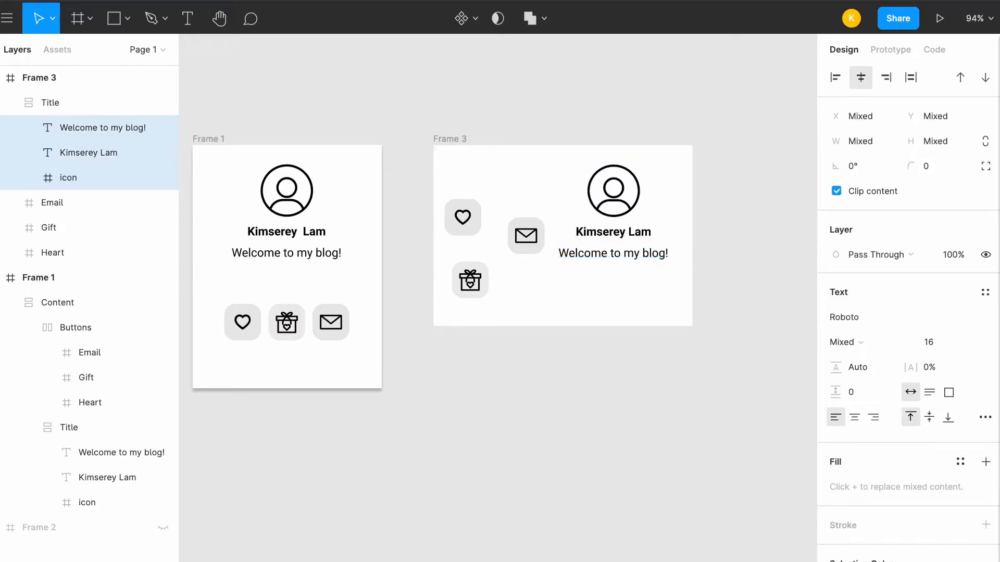
Move the Title frame within Frame 3 to about X 151, Y 18
click(68, 178)
click(51, 103)
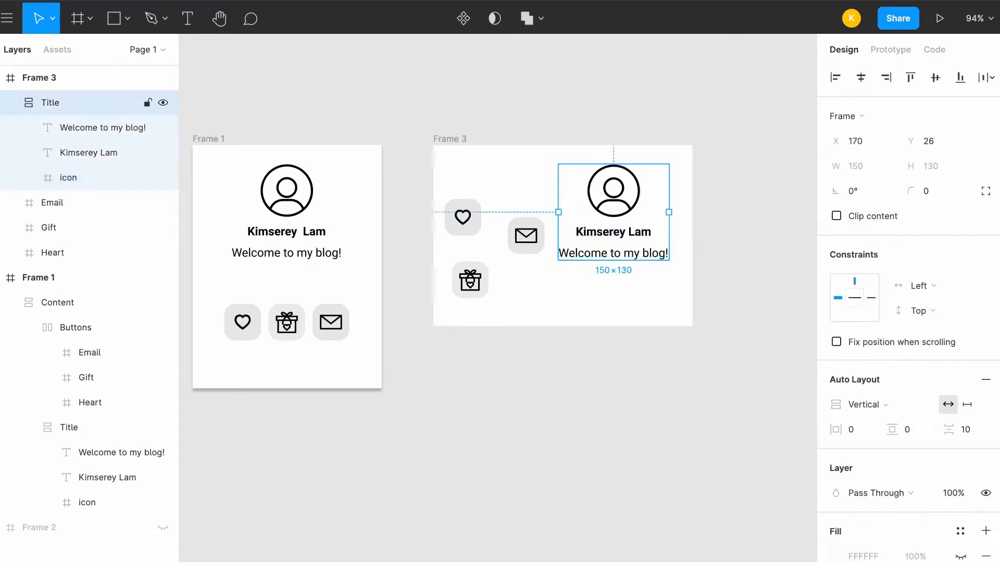
mouse_move(613, 213)
mouse_down()
mouse_move(617, 200)
mouse_move(587, 200)
mouse_move(599, 207)
mouse_up()
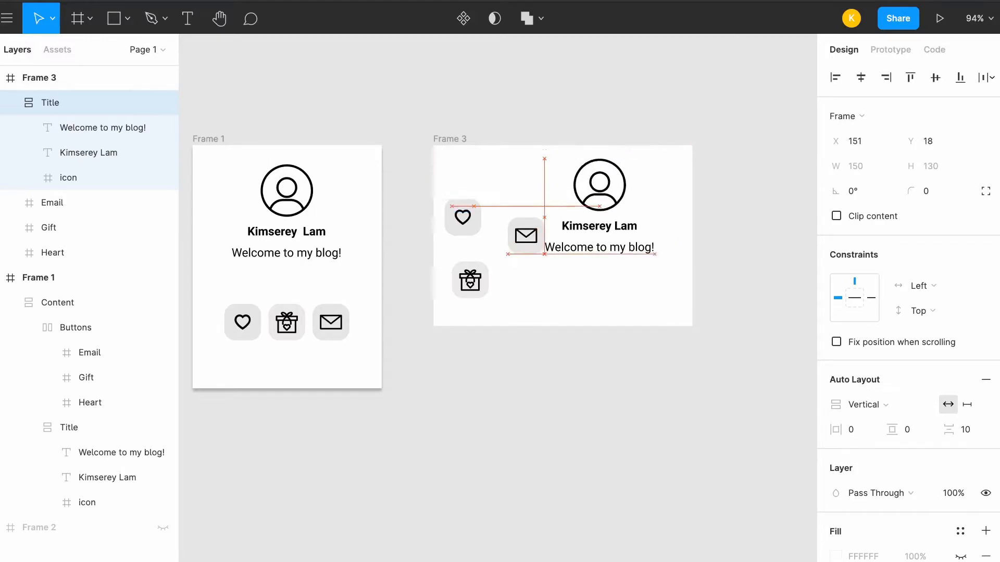
key(Escape)
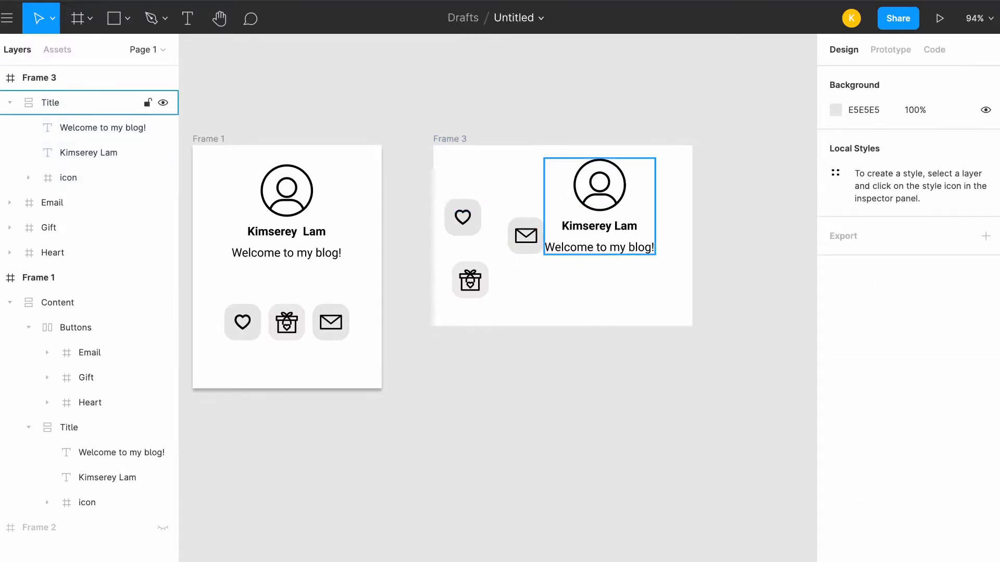
Wrap the Email, Gift and Heart buttons of Frame 3 in a new frame and rename it Buttons
click(52, 202)
shift+click(52, 253)
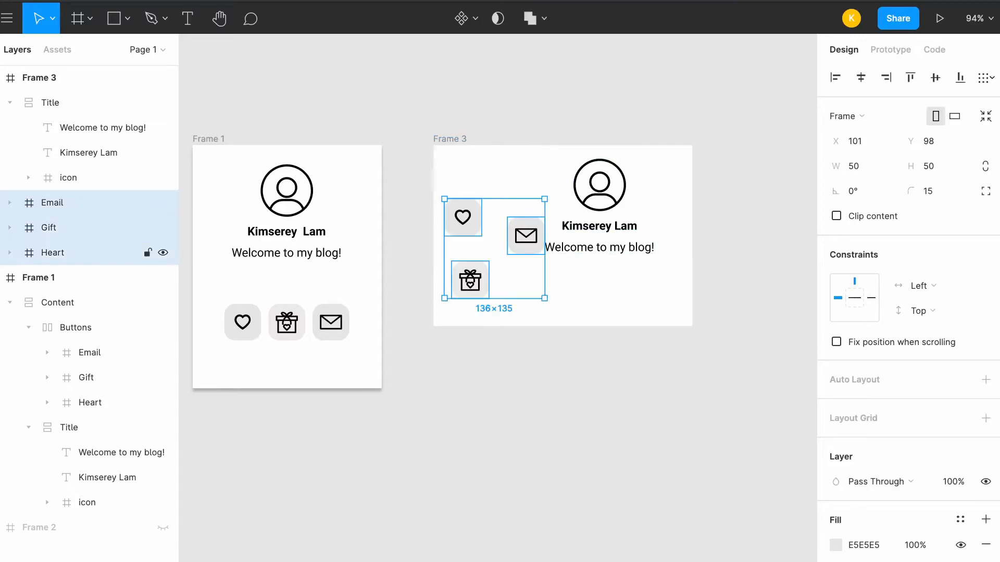
right_click(57, 203)
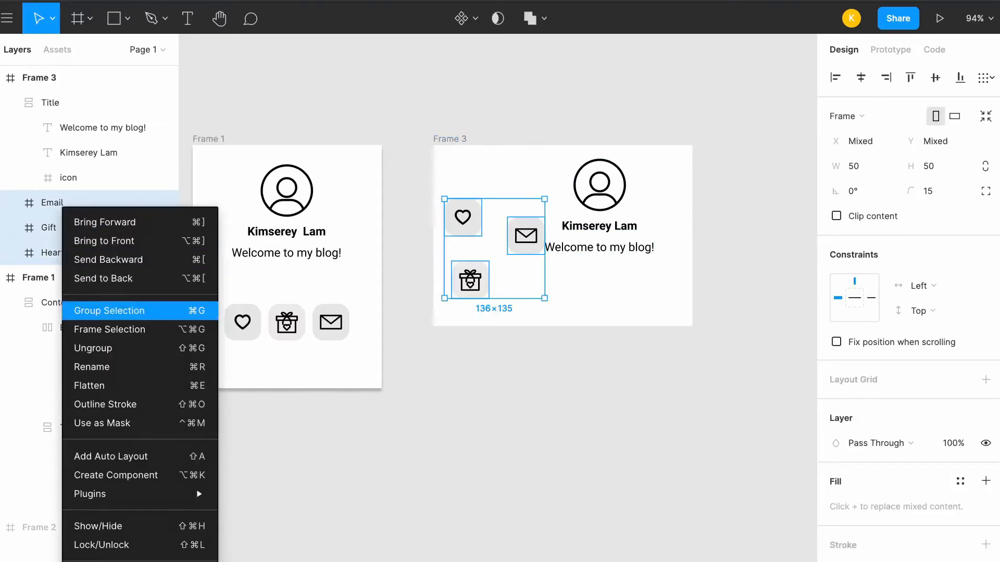
click(104, 329)
double_click(57, 202)
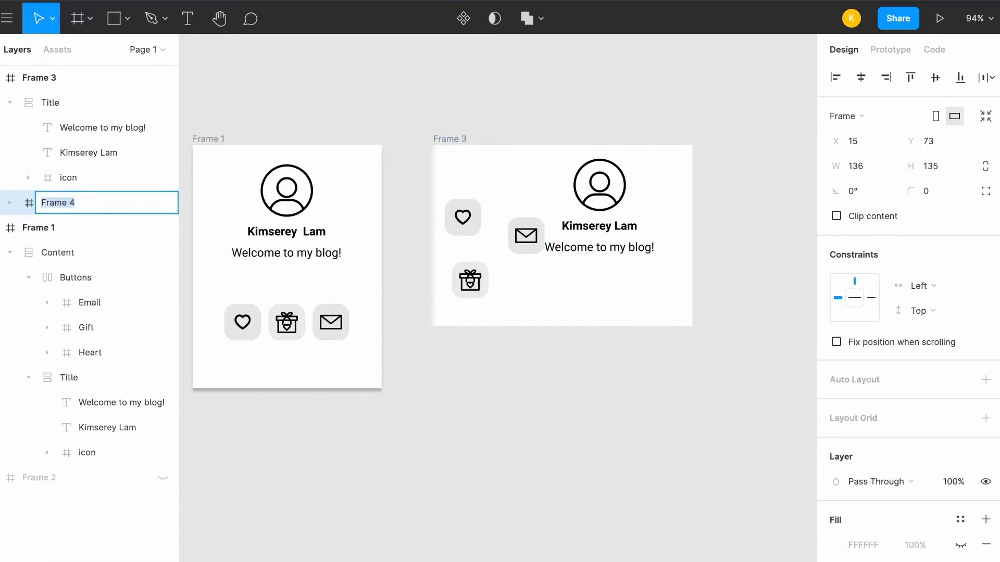
text(Buttons)
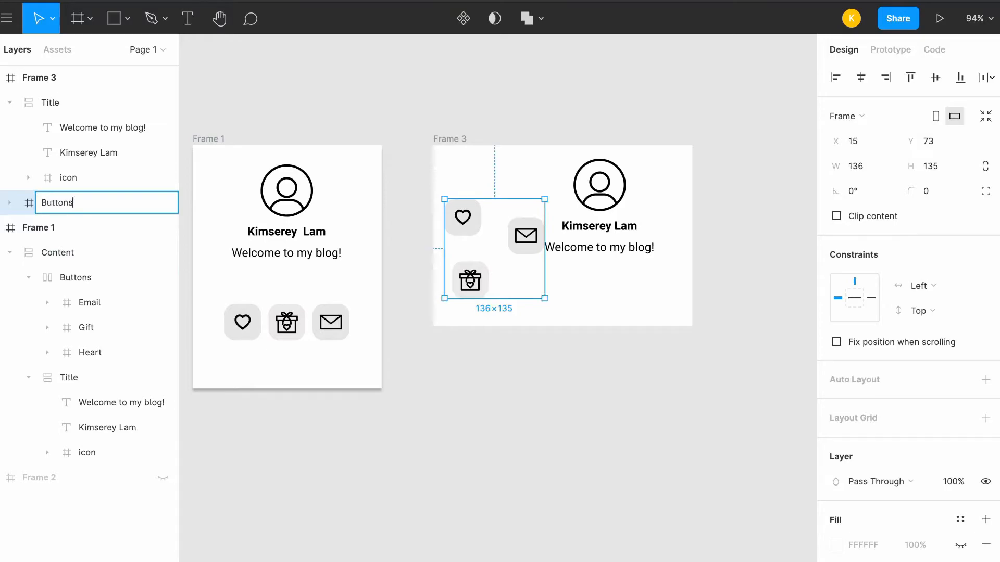
key(Return)
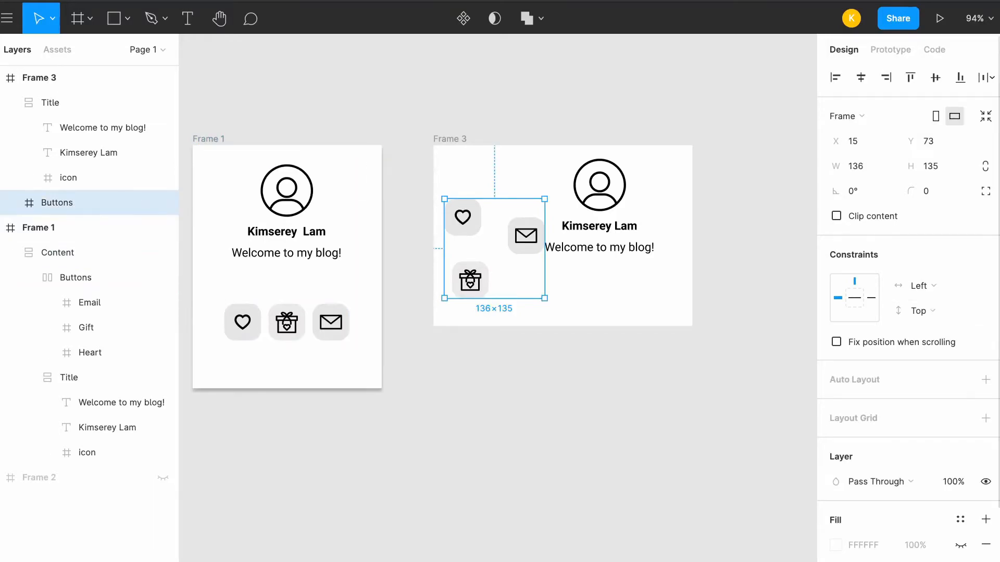
Add auto layout to the Buttons frame in Frame 3 and set its direction to horizontal
click(985, 379)
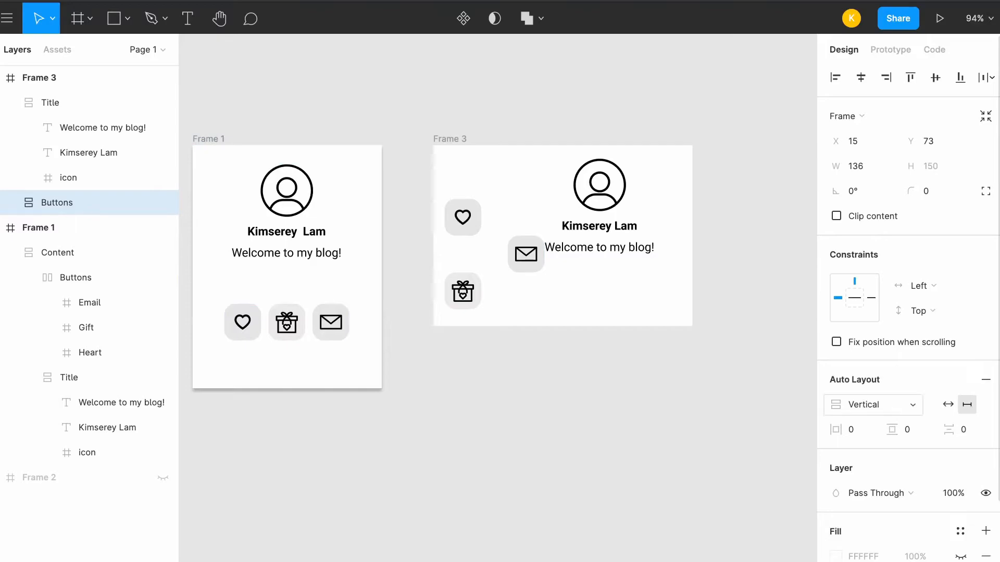
click(869, 404)
click(871, 386)
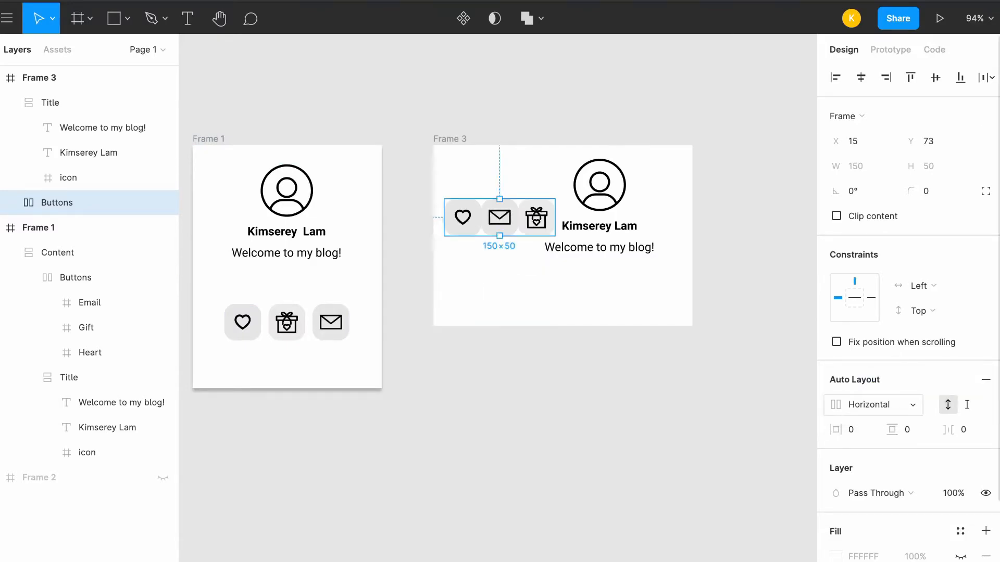
key(ctrl+z)
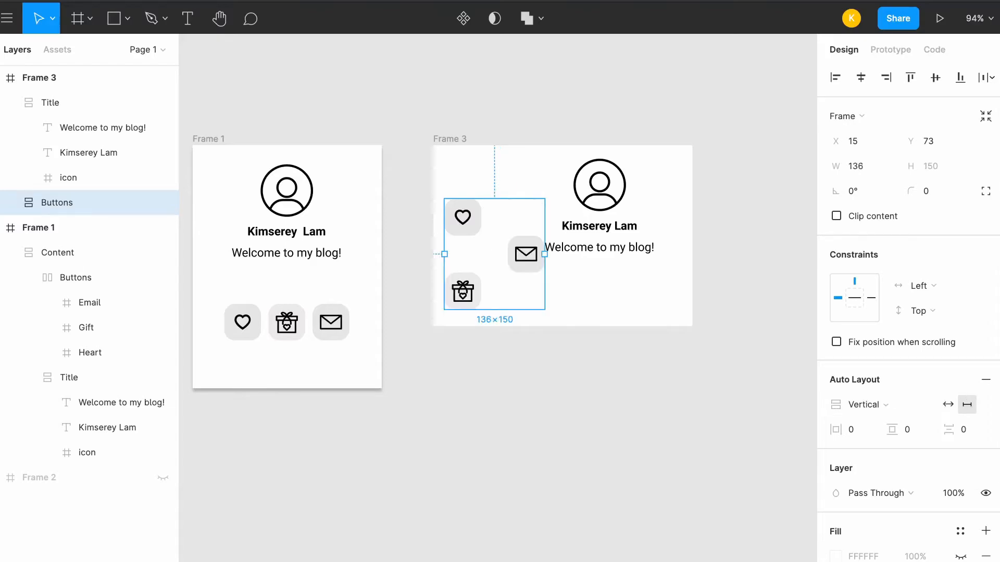
click(864, 405)
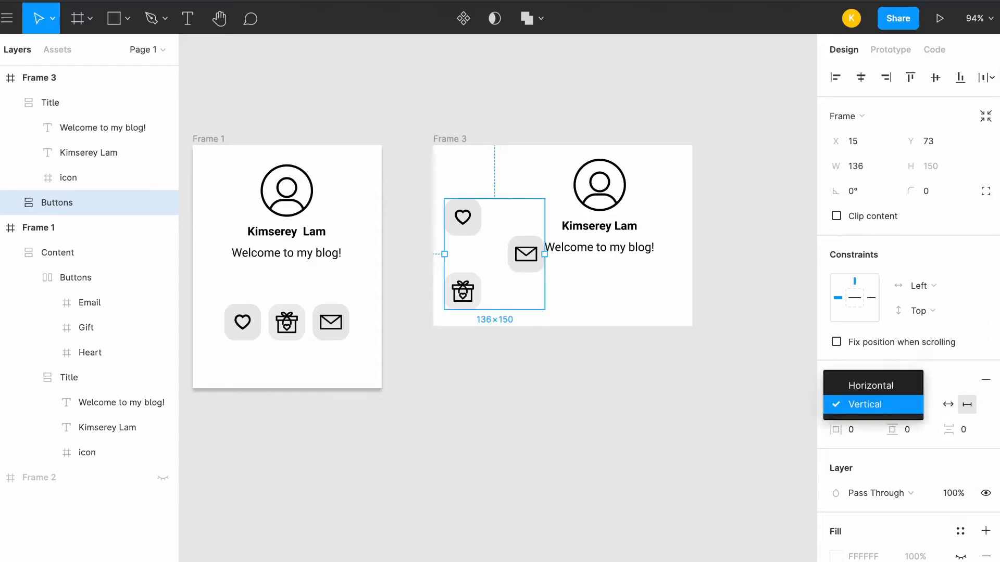
click(870, 385)
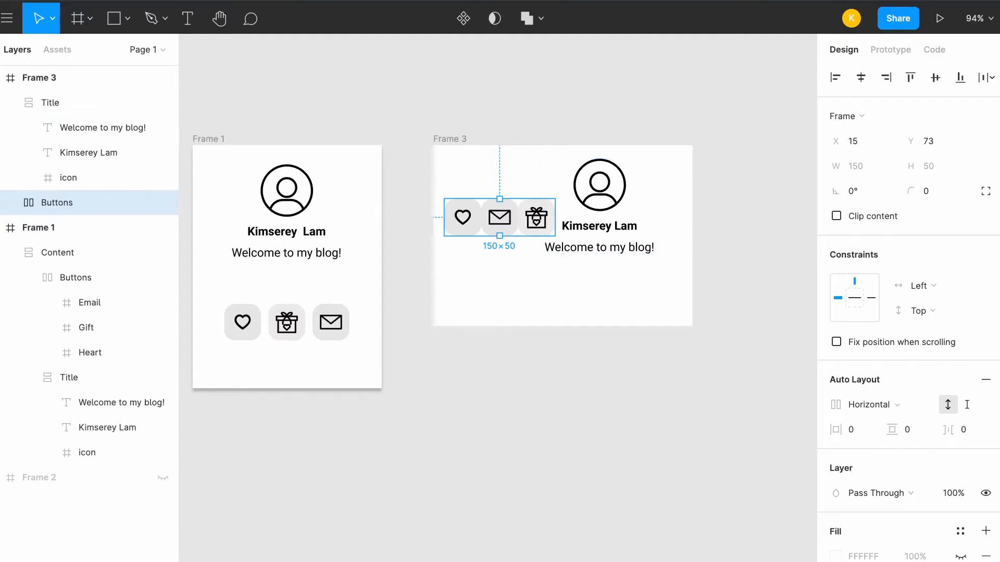
Set the Buttons frame's spacing between items to 5 and move it to about X 52, Y 175 in Frame 3
click(963, 430)
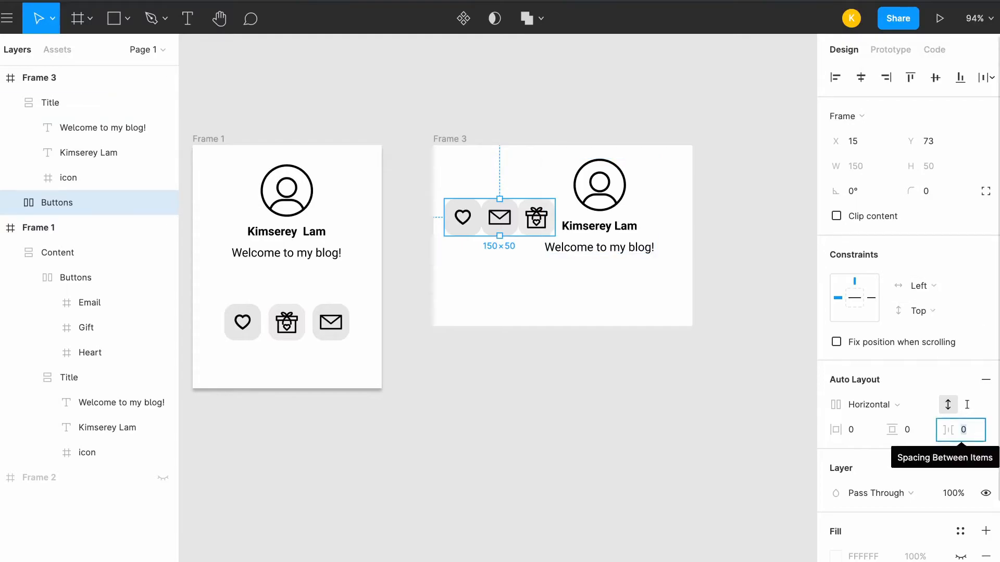
text(5)
key(Return)
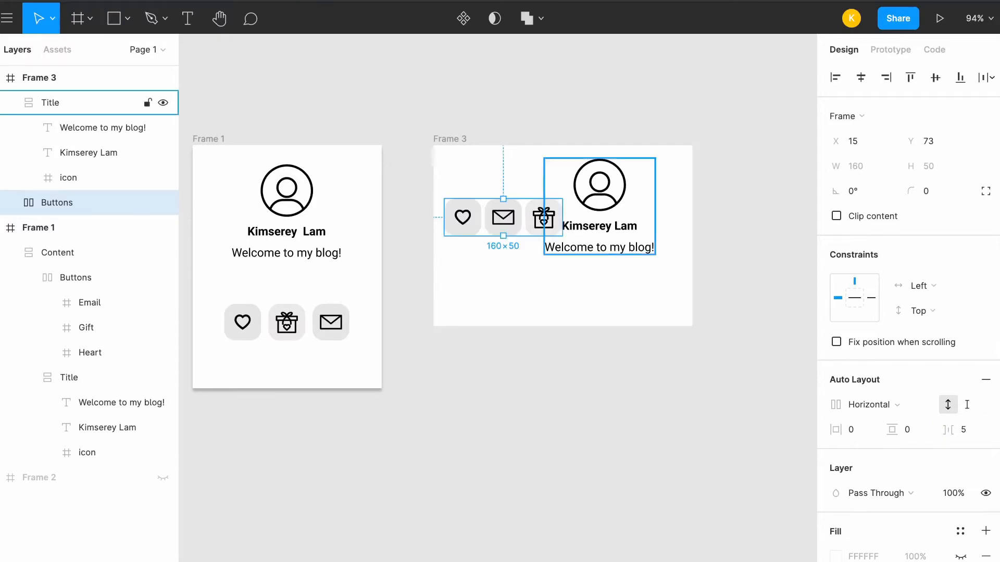
drag(559, 213, 587, 288)
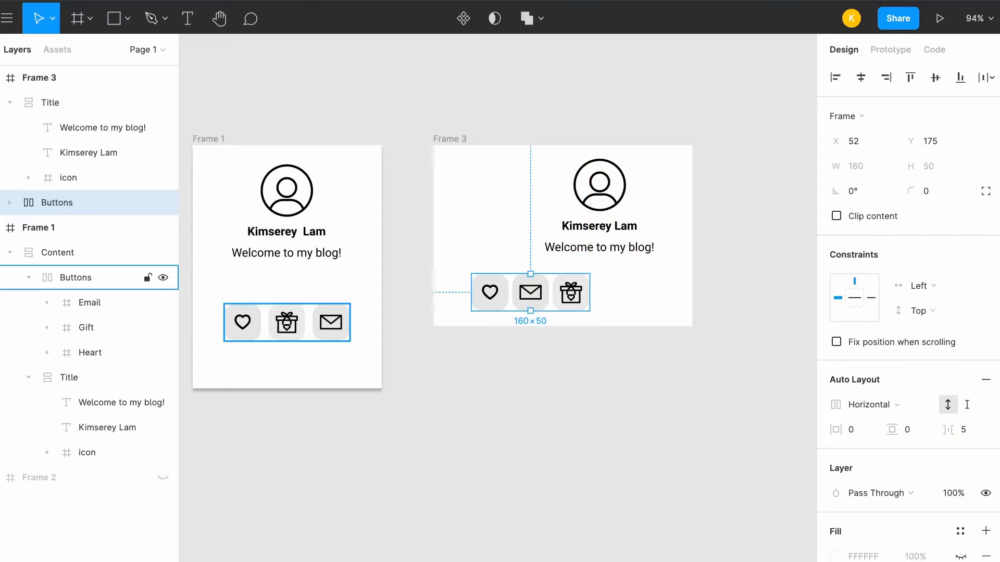
Reorder the Buttons frame in Frame 3 so the Email button comes last, after the Gift button
click(10, 203)
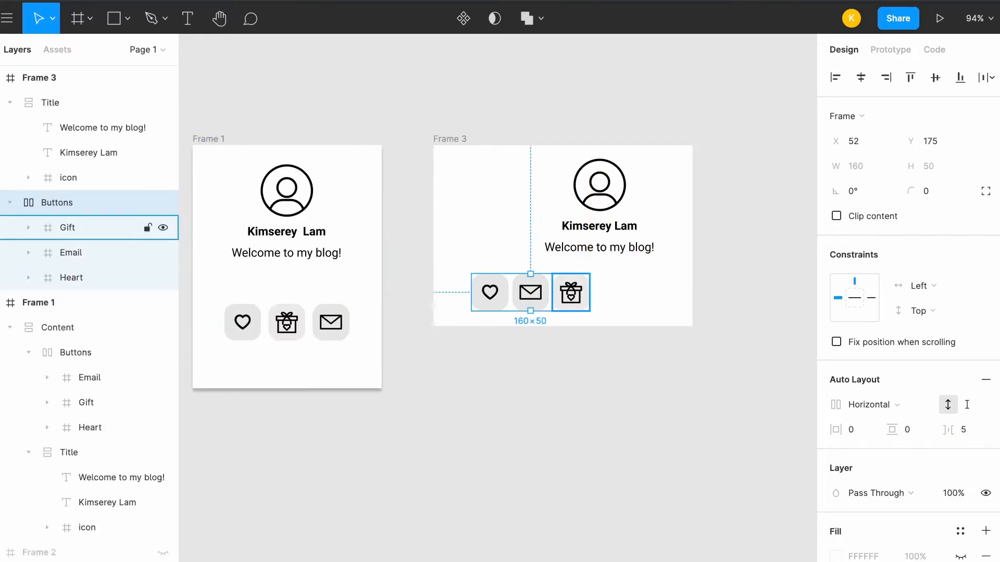
click(71, 253)
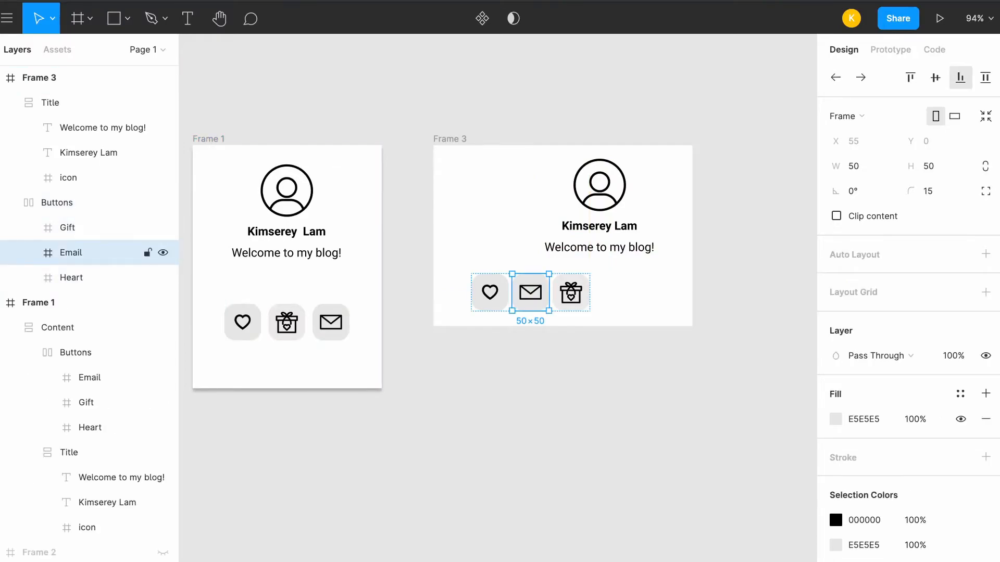
click(861, 77)
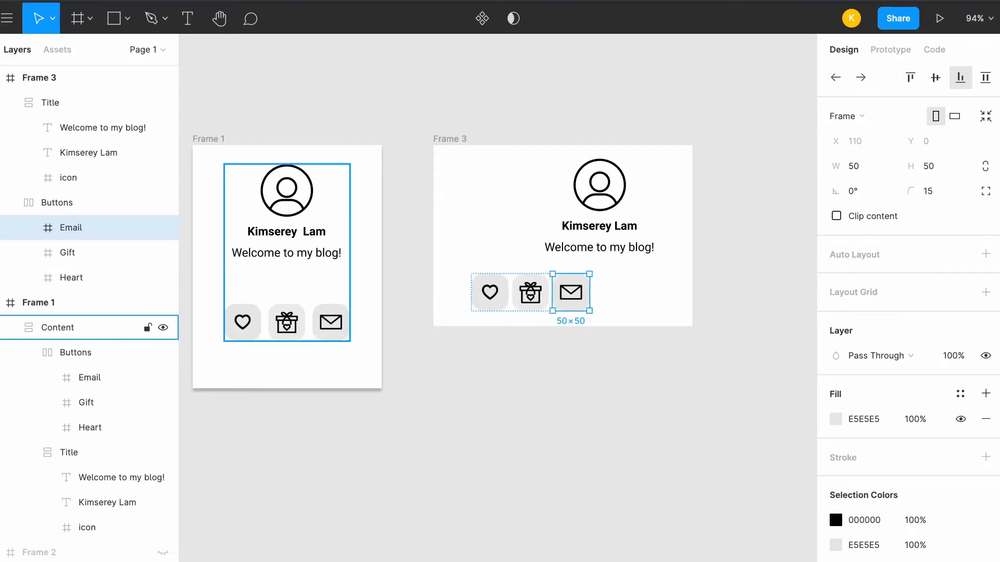
Collapse the Buttons and Title layers of Frame 3 and compare the auto layout settings of the two frames
click(333, 443)
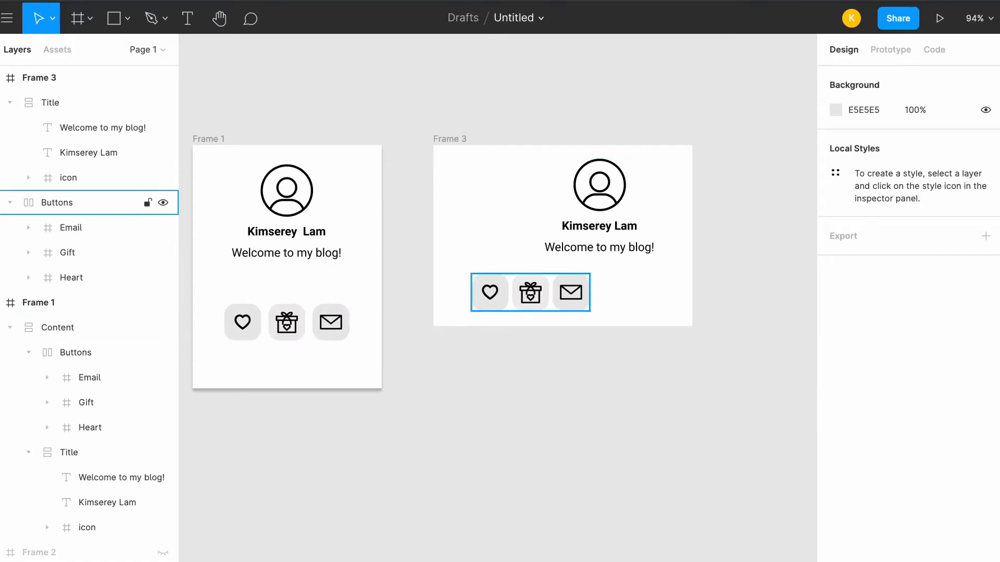
click(10, 203)
click(96, 103)
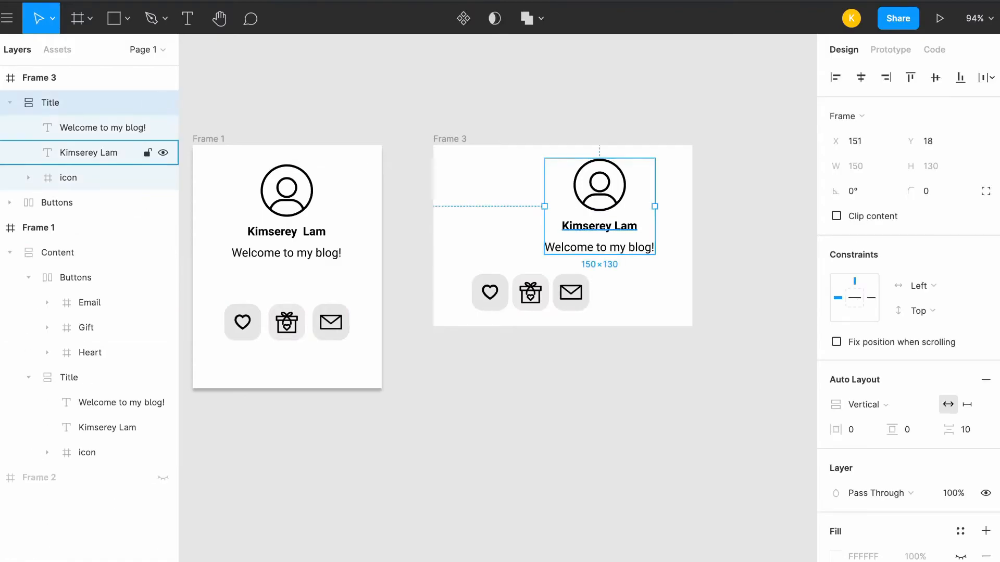
click(9, 102)
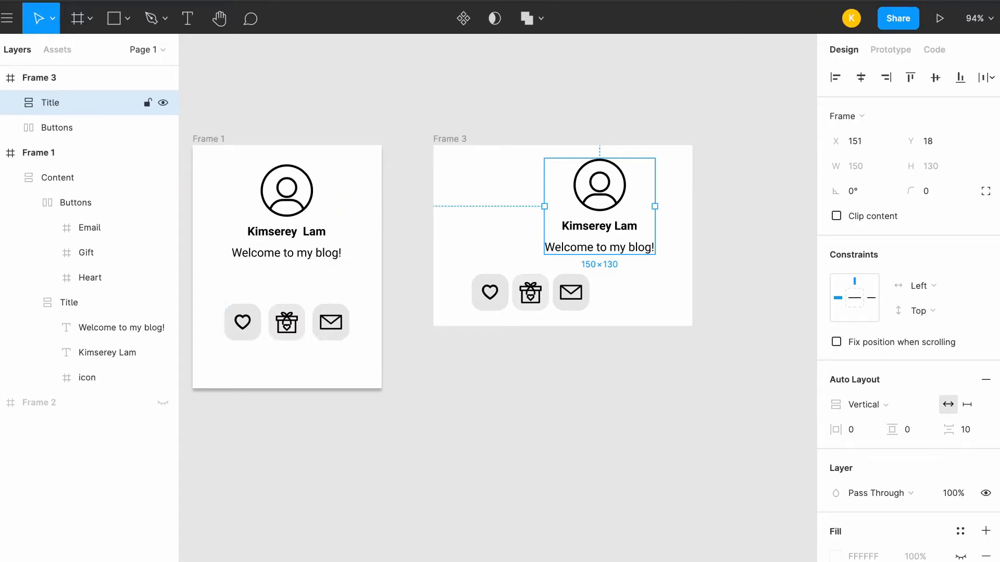
click(78, 128)
click(78, 102)
click(78, 127)
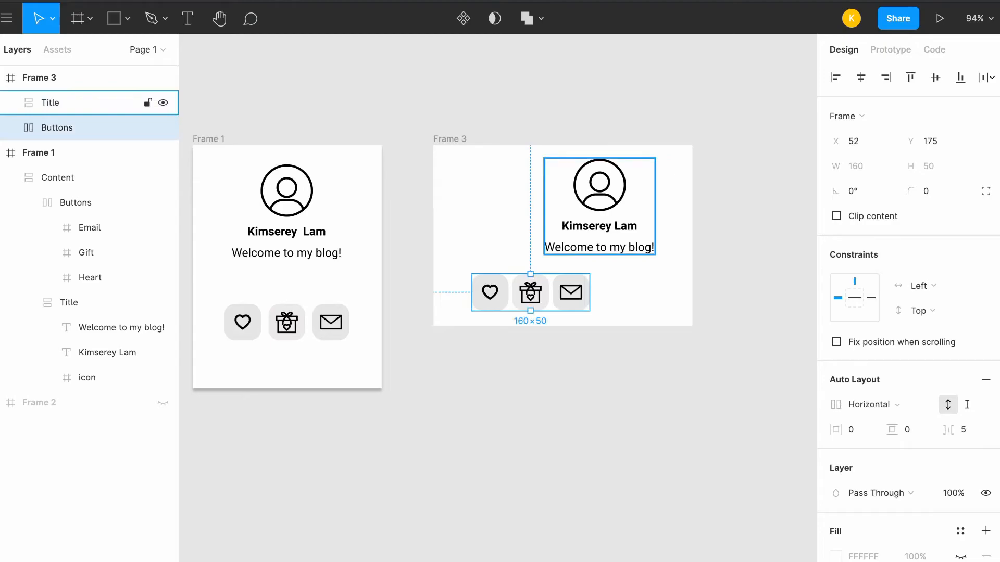
click(78, 103)
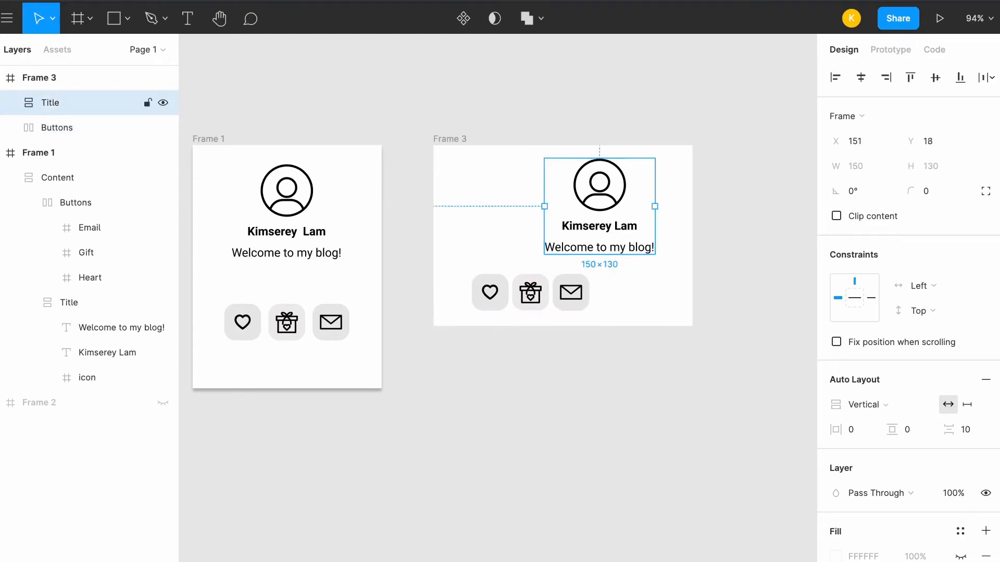
Wrap the Title and Buttons frames of Frame 3 in a new frame and rename it Content
click(79, 128)
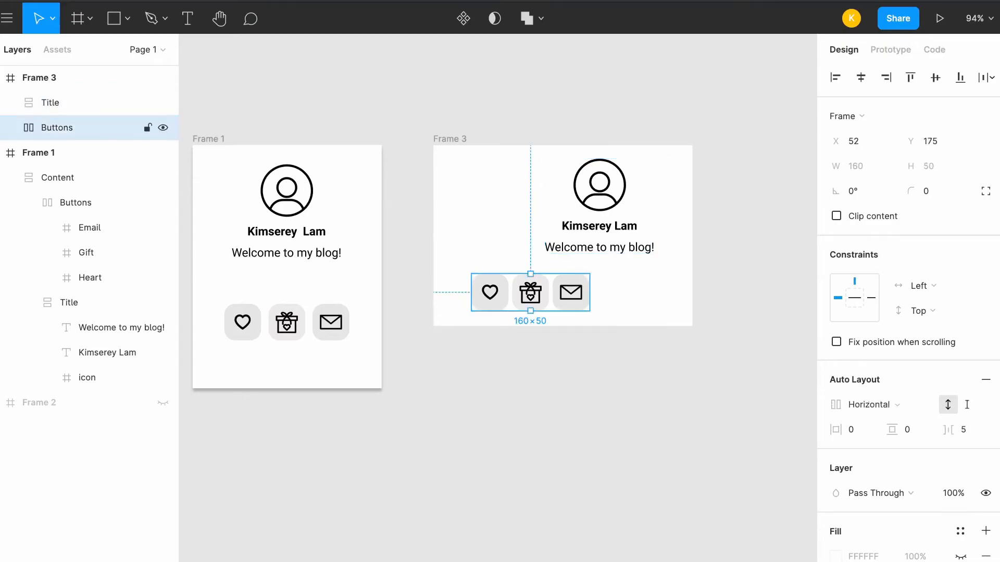
shift+click(78, 103)
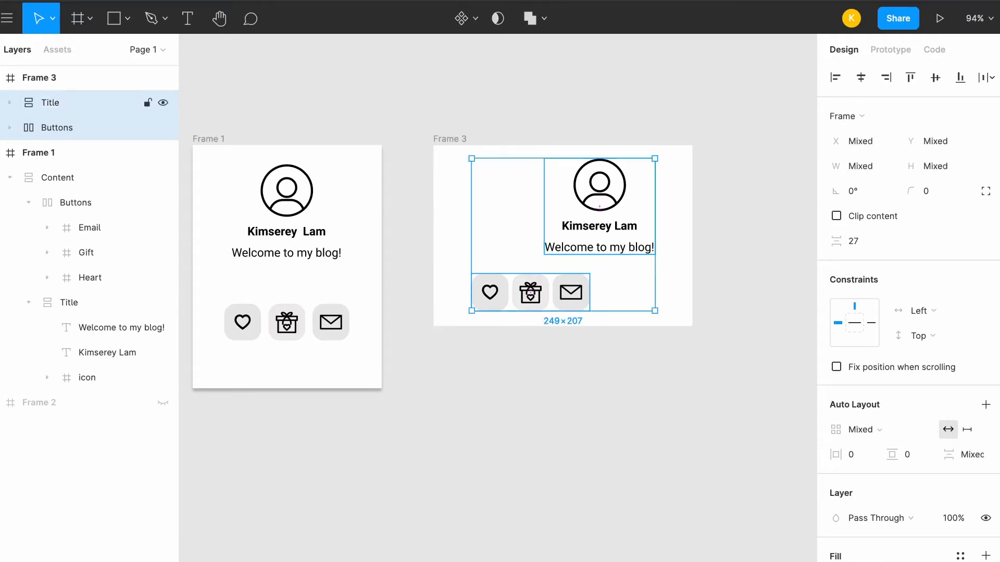
right_click(68, 93)
click(115, 216)
double_click(57, 102)
text(Con)
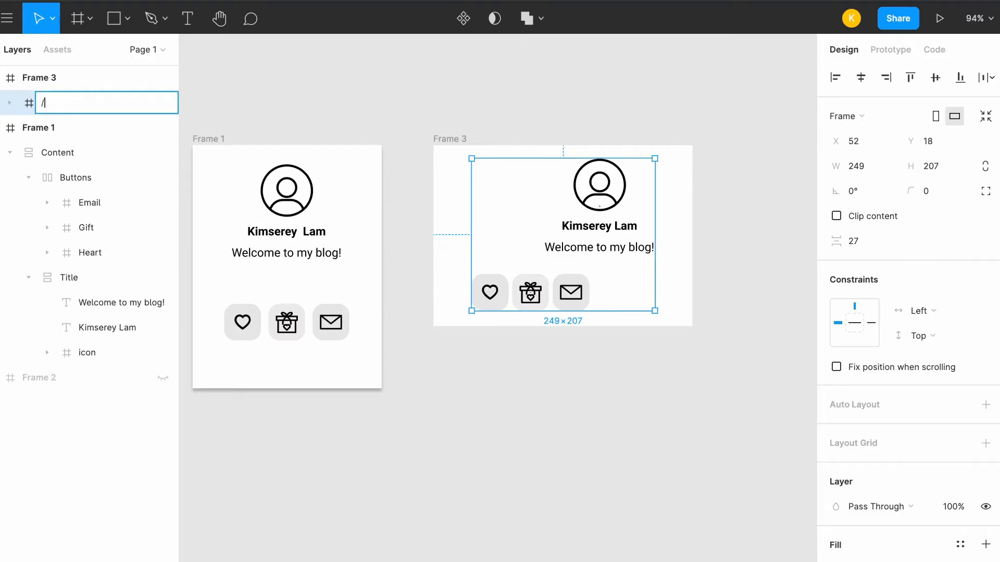
text(tent)
key(Return)
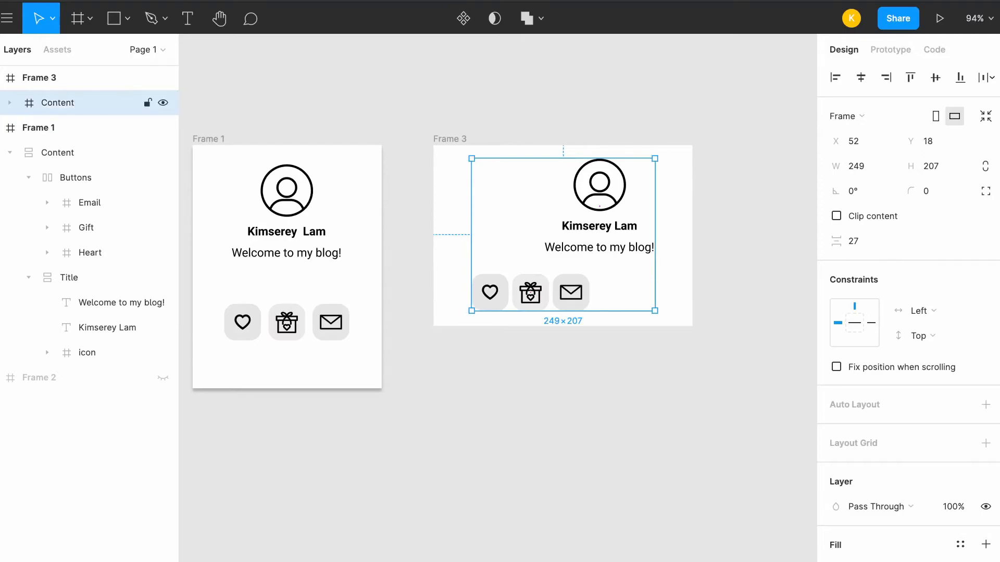
Add vertical auto layout to the Content frame in Frame 3 and set its spacing between items to 30
click(986, 405)
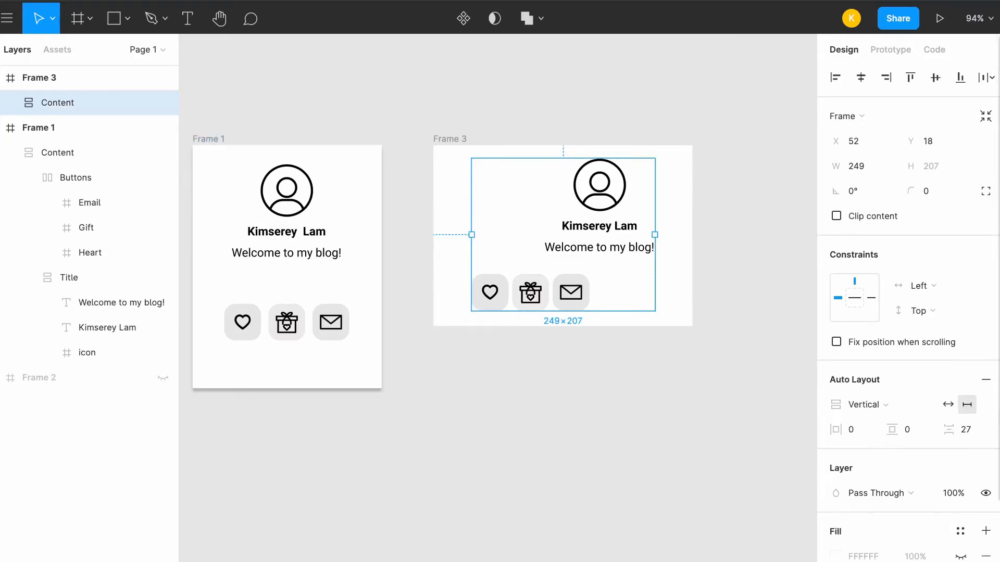
scroll(986, 404, down, 1)
click(965, 404)
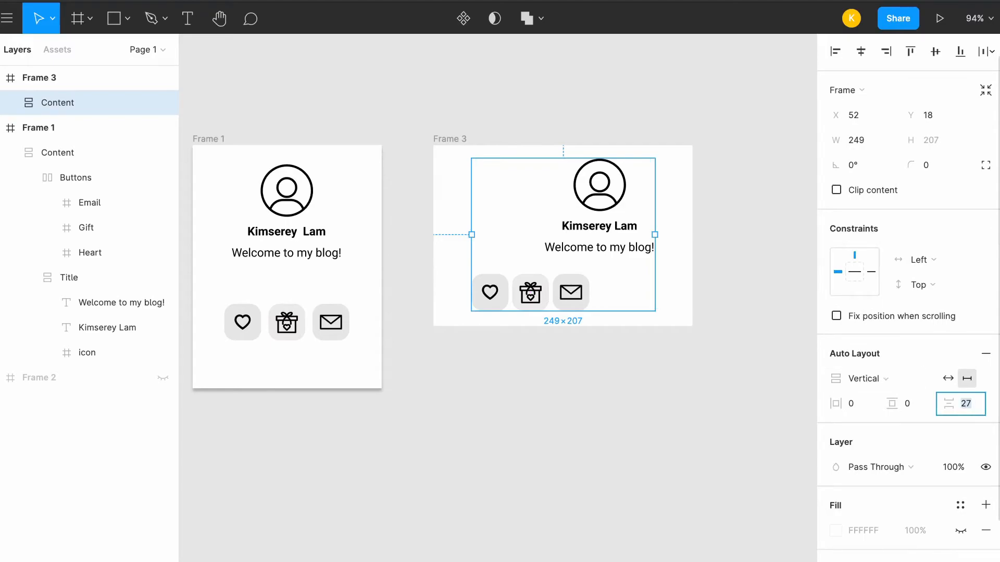
text(15)
key(Return)
click(964, 404)
text(30)
key(Return)
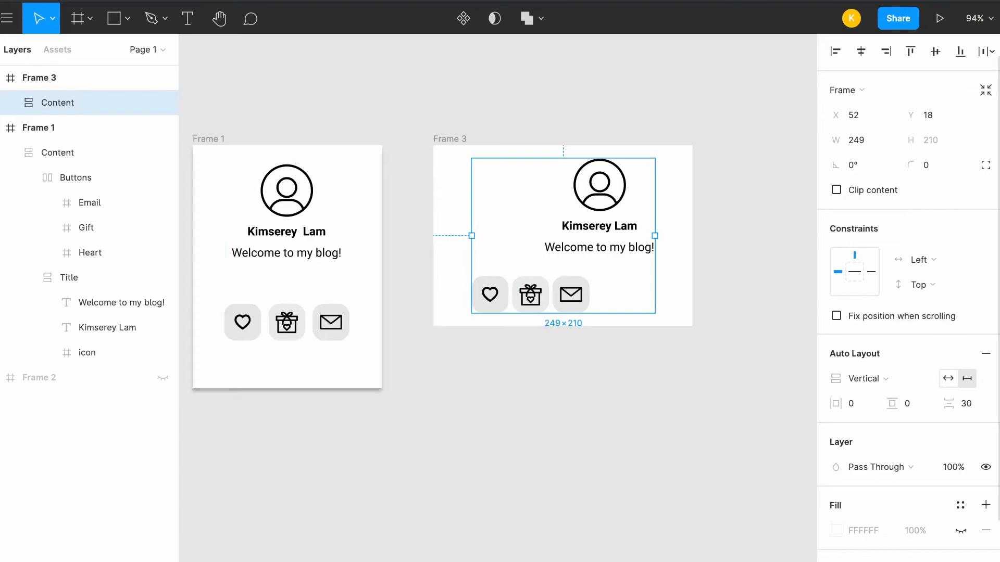
Switch the Content frame to auto width and center it horizontally in Frame 3
click(947, 378)
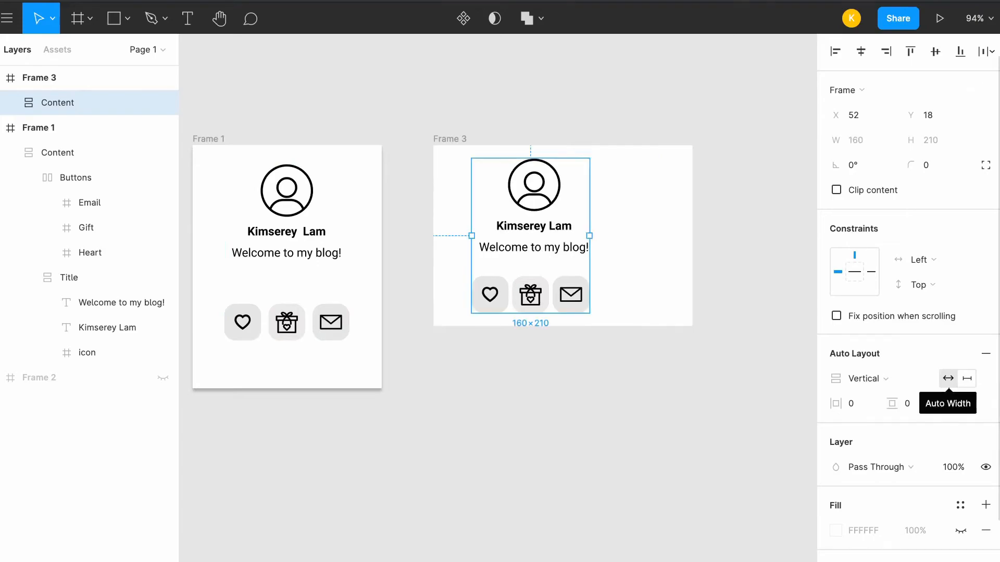
click(749, 375)
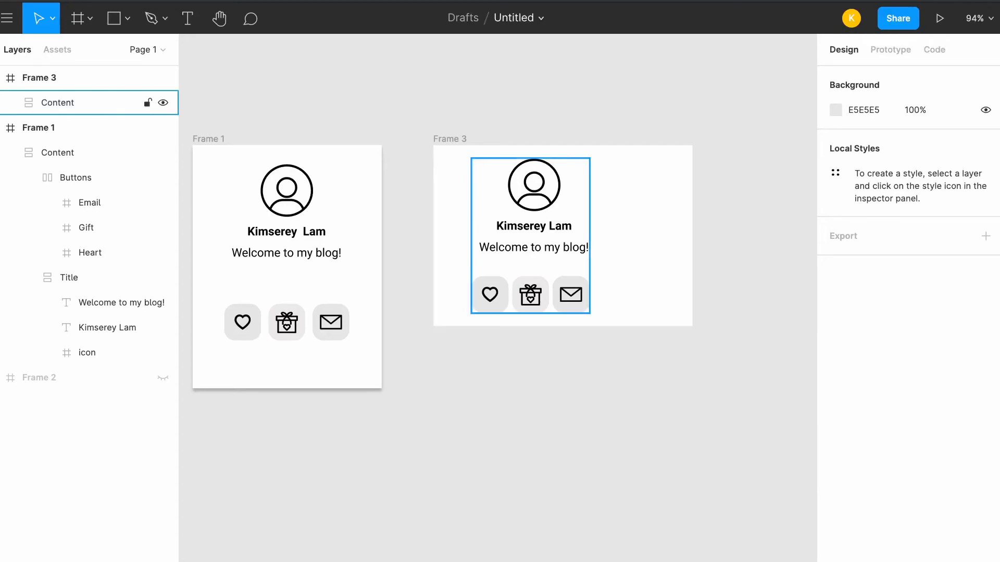
click(59, 103)
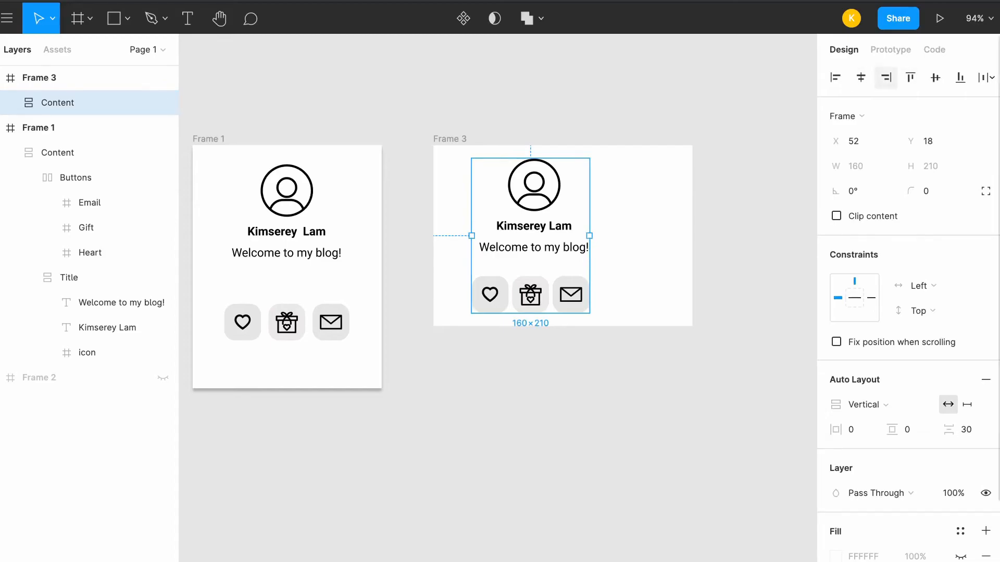
click(860, 77)
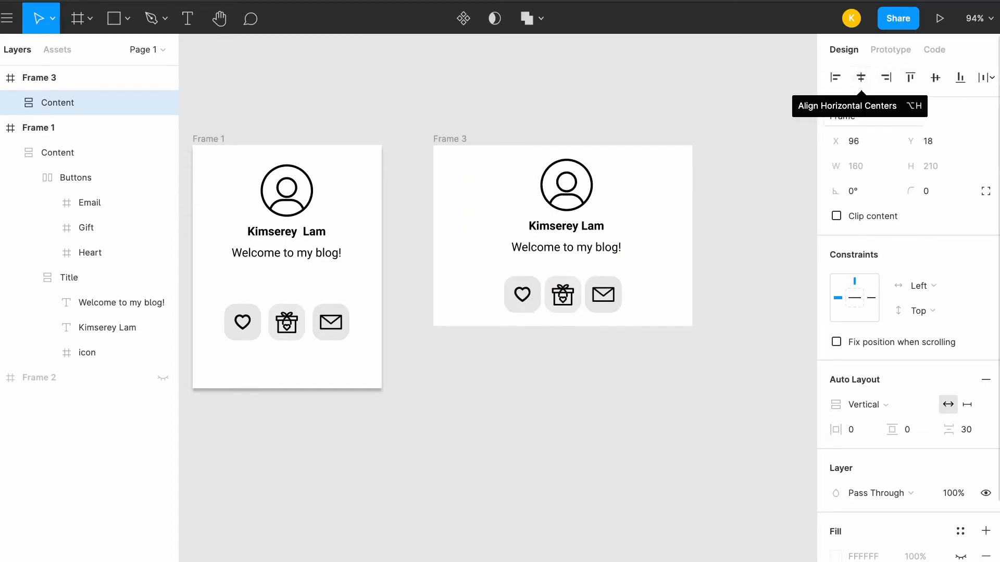
Set the Content frame's constraints in Frame 3 to Center horizontally and Top vertically
click(932, 285)
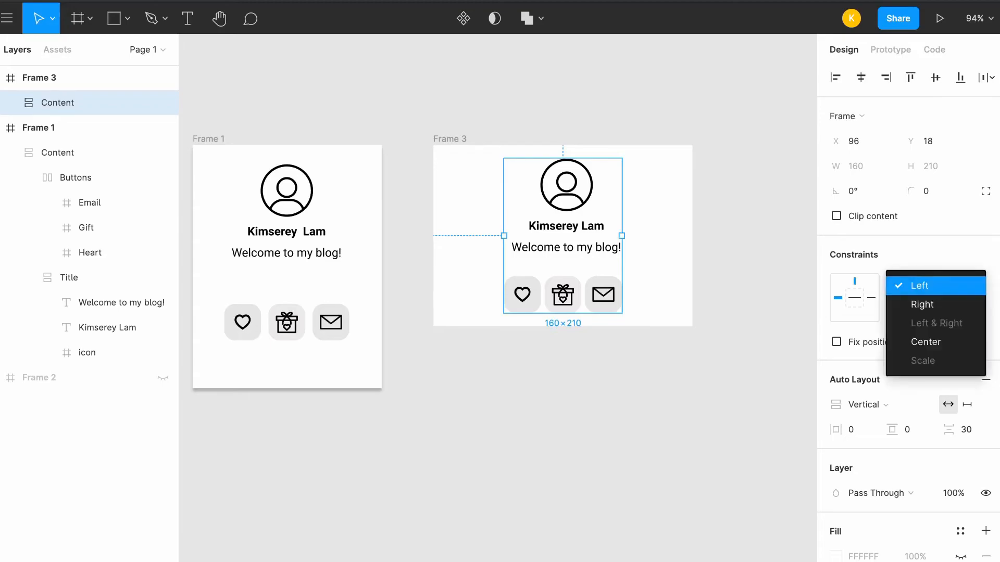
click(925, 342)
click(919, 310)
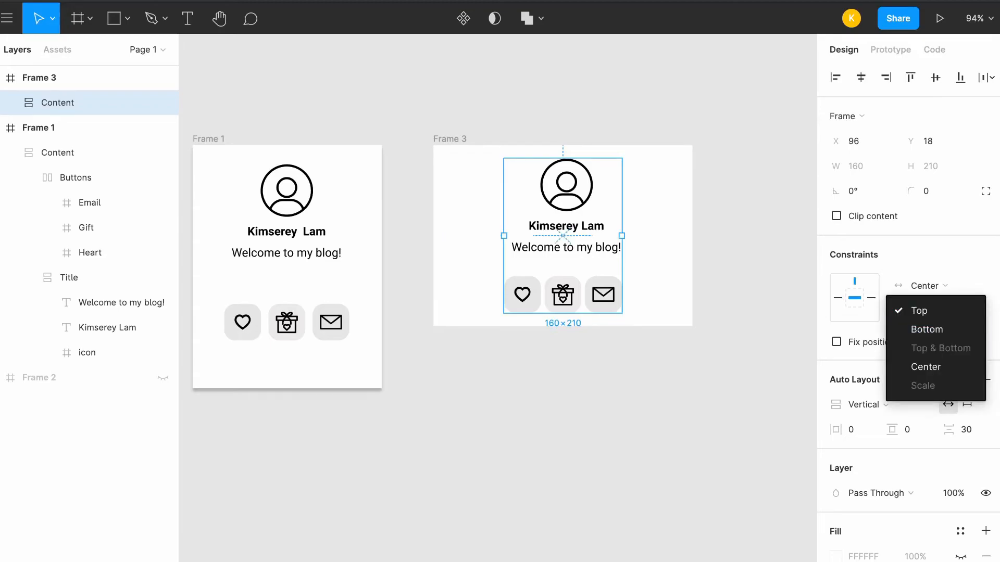
click(919, 310)
click(749, 250)
Align the Buttons and Title frames to their horizontal centers inside the Content frame of Frame 3
click(57, 103)
click(9, 102)
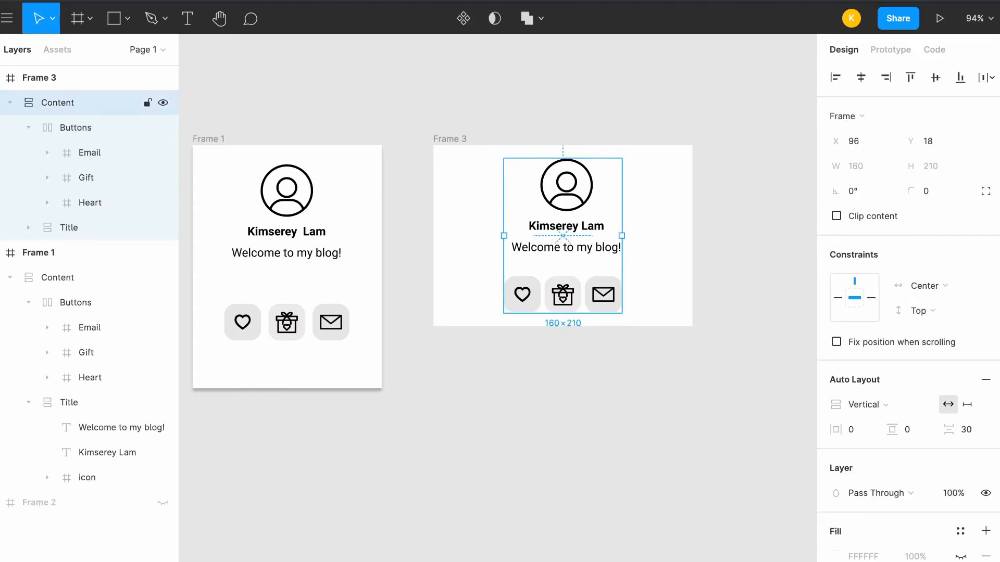
click(29, 128)
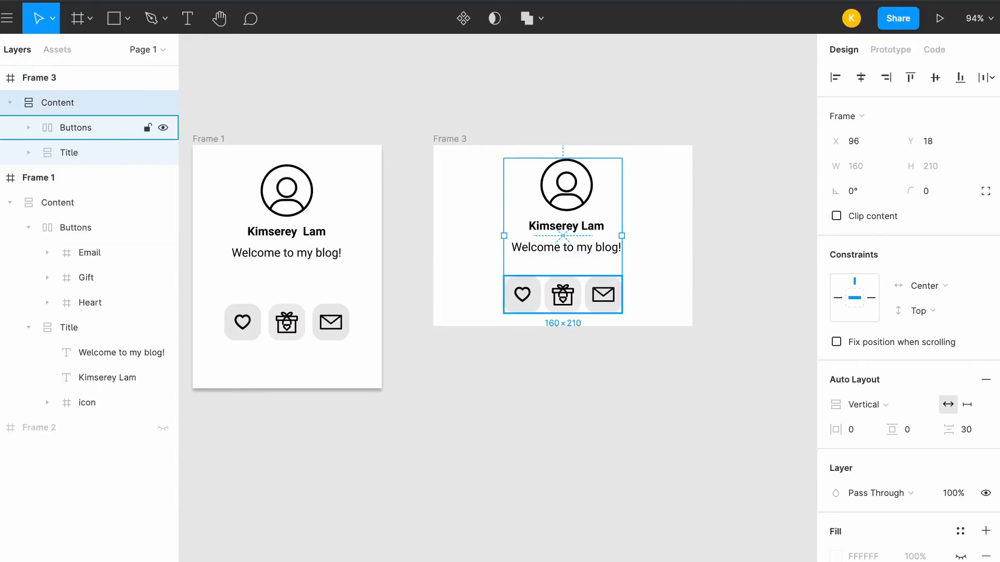
click(76, 127)
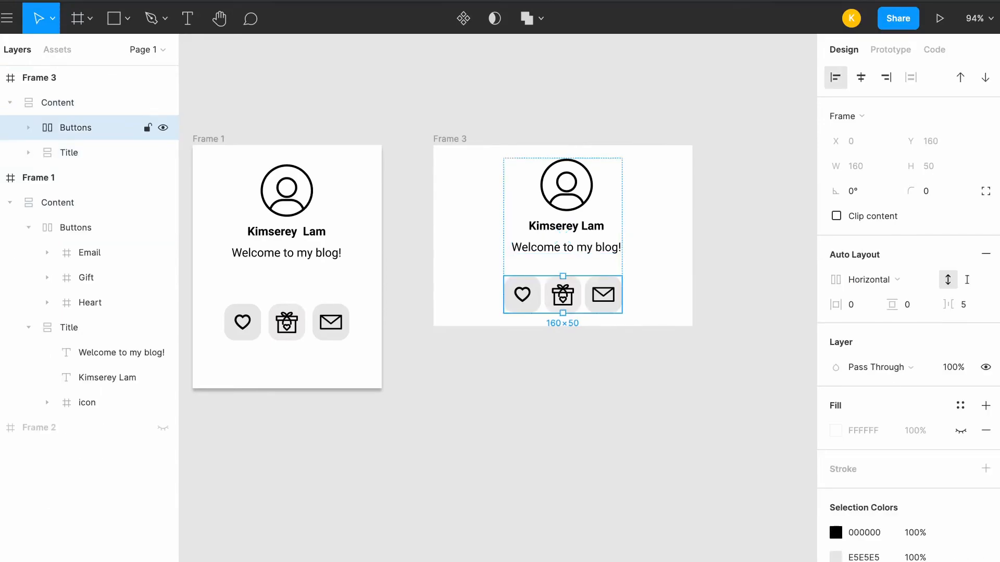
shift+click(69, 153)
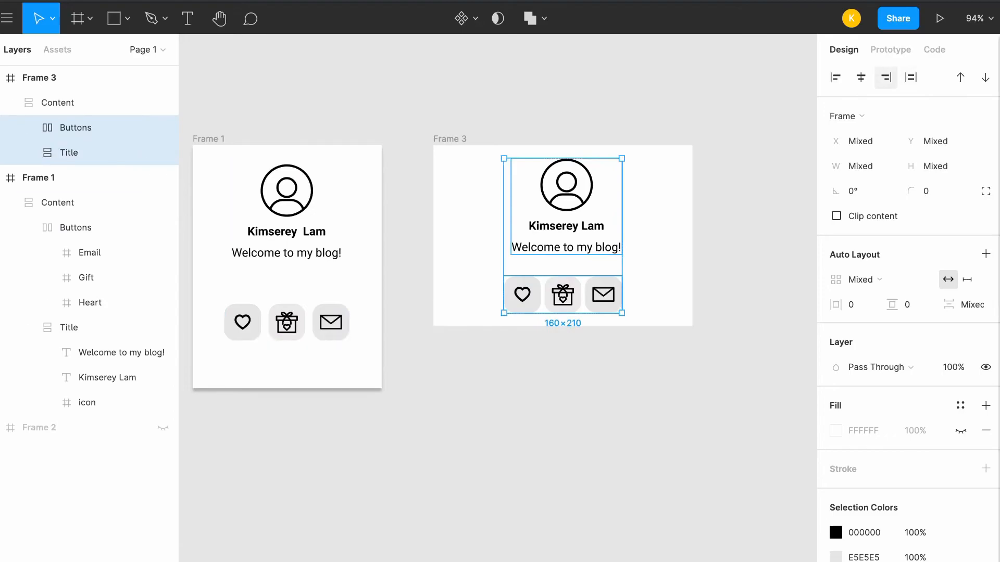
click(860, 77)
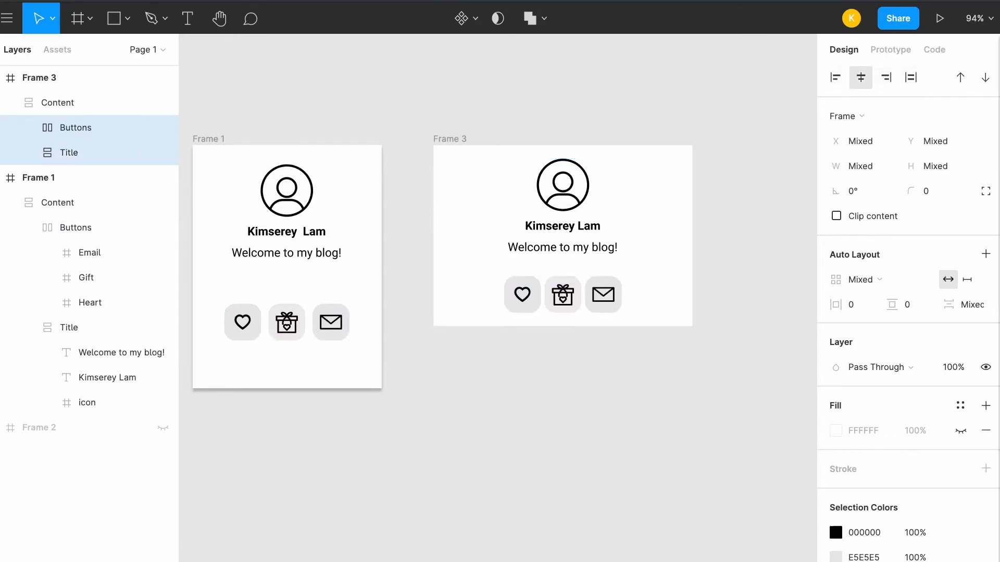
Resize Frame 3 to about 251 × 331 and add a drop shadow effect to it
click(57, 102)
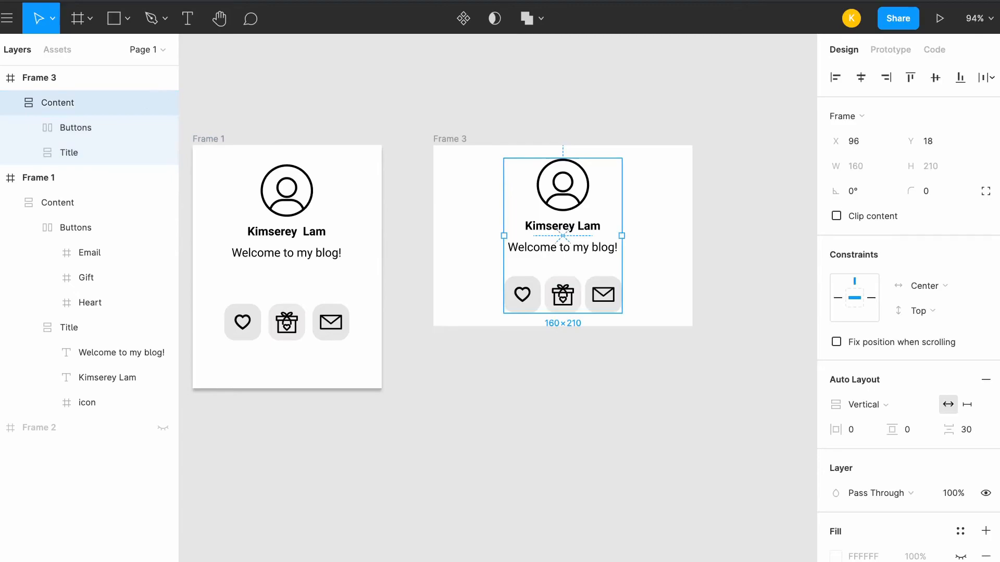
key(Escape)
click(450, 139)
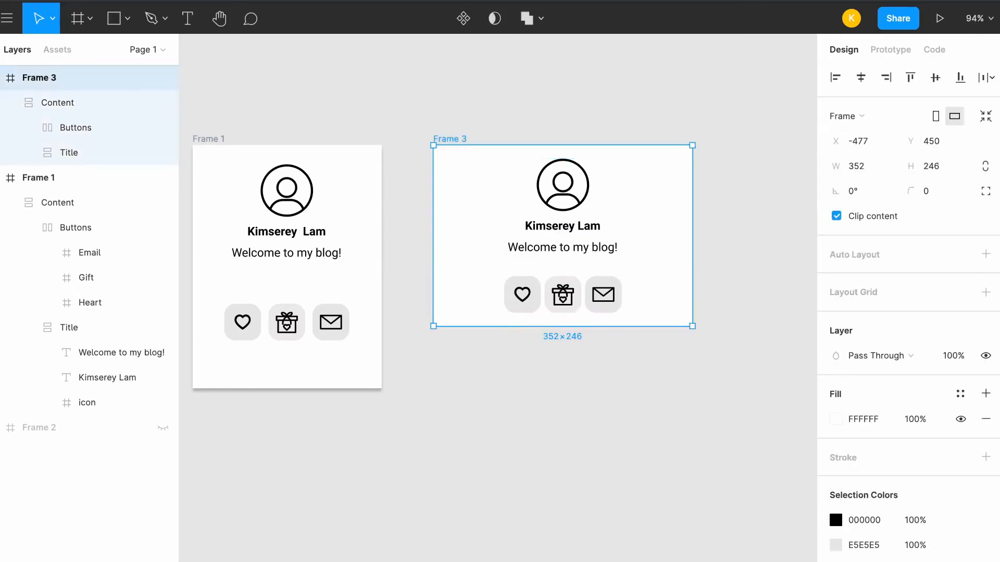
drag(691, 326, 618, 389)
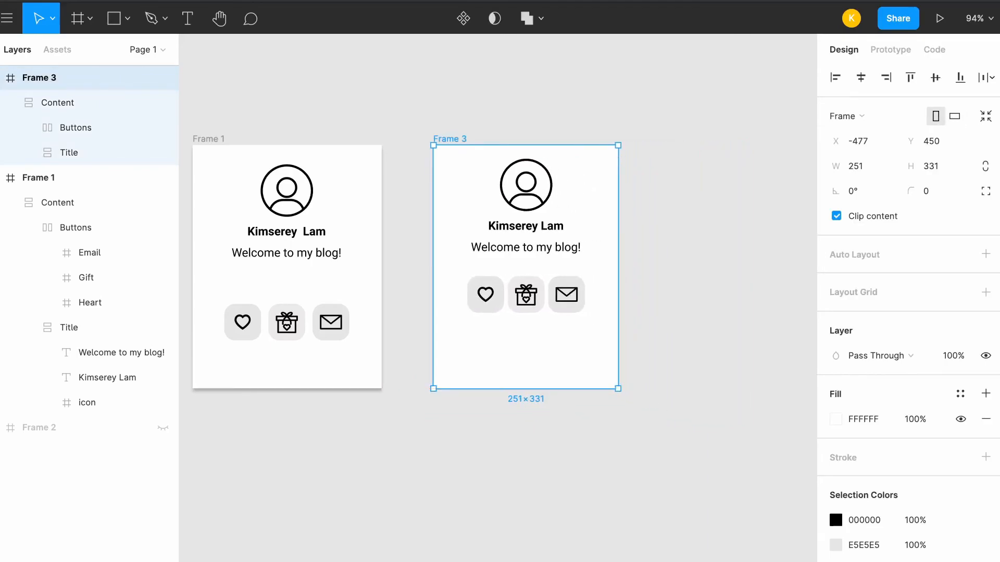
scroll(908, 313, down, 3)
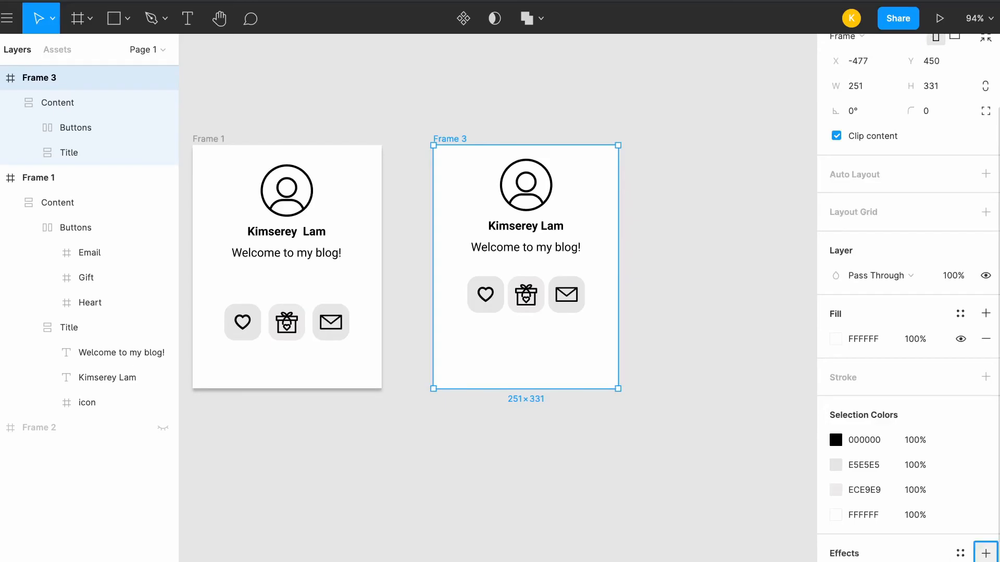
click(714, 365)
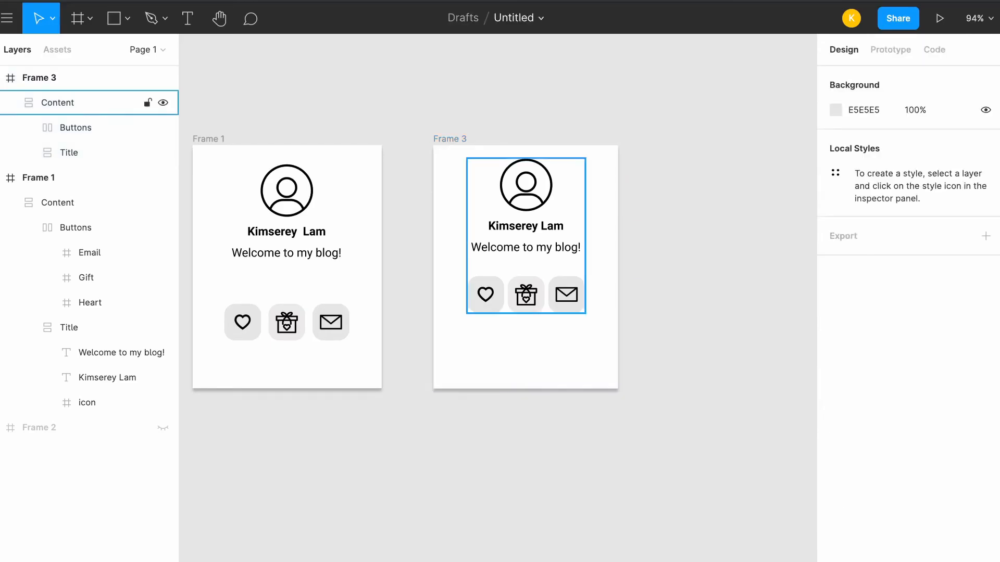
Increase the spacing between the Title and Buttons inside Frame 3's Content frame to 60
click(536, 250)
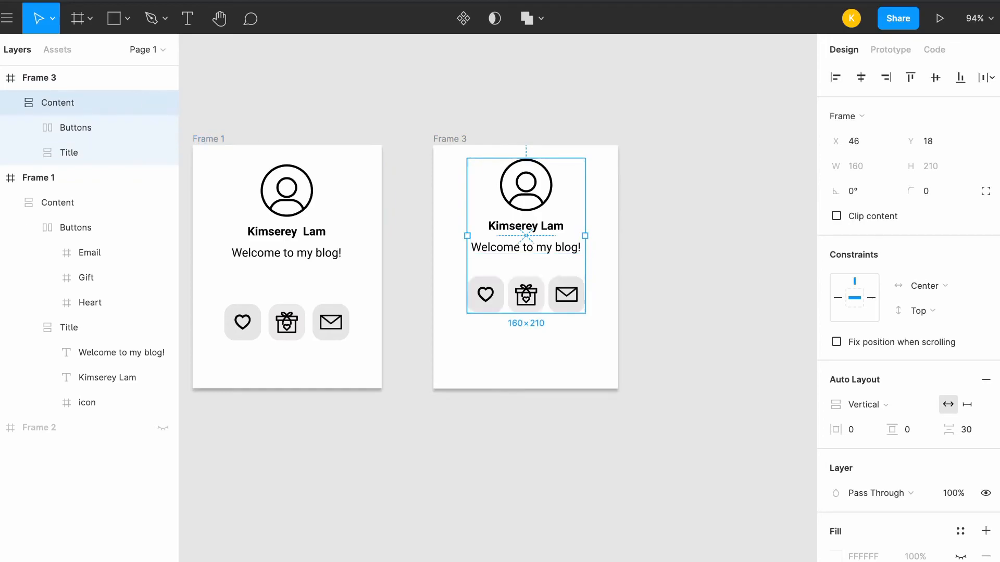
click(965, 430)
key(Up)
key(Up)
key(Up)
key(Up)
key(Up)
key(Up)
key(Up)
key(Up)
key(Up)
key(Up)
key(Up)
key(Up)
key(Up)
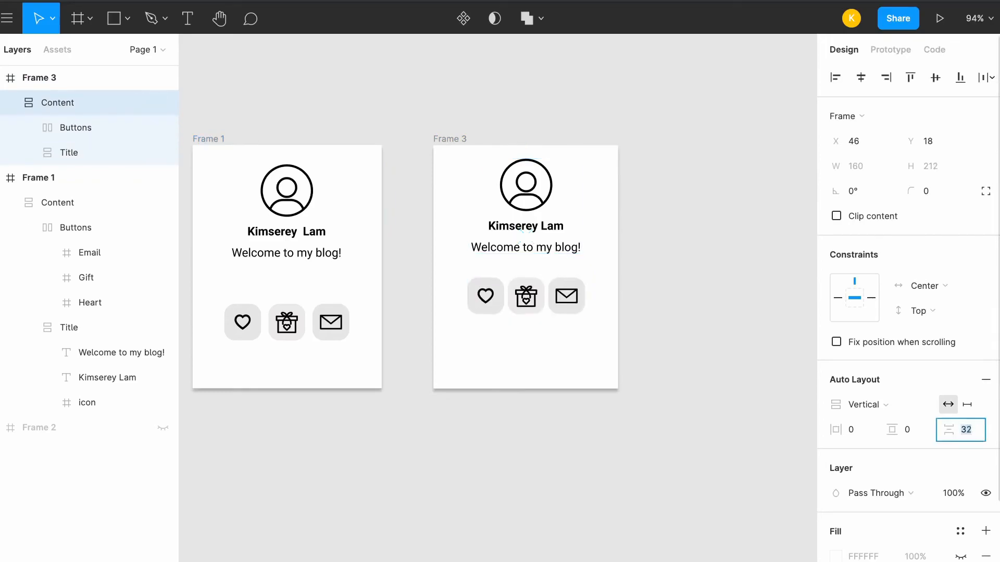
key(Up)
key(Up)
key(Up)
key(Up)
key(Up)
key(Up)
key(Up)
key(Up)
key(Up)
key(Up)
key(Up)
key(Up)
key(Up)
key(Up)
key(Up)
key(Up)
key(Up)
key(Up)
key(Up)
key(Up)
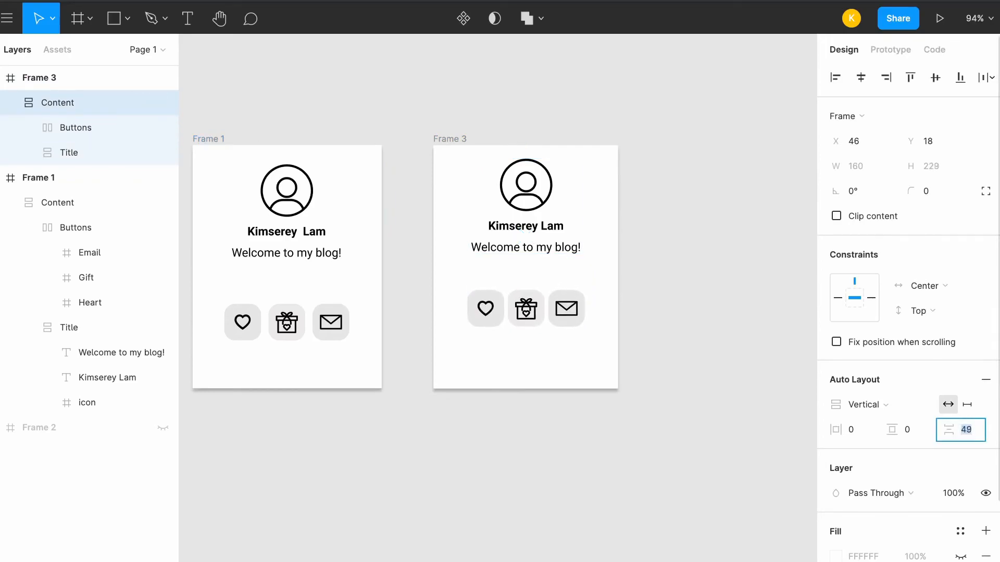
key(Down)
key(Down)
key(Down)
key(Down)
key(Down)
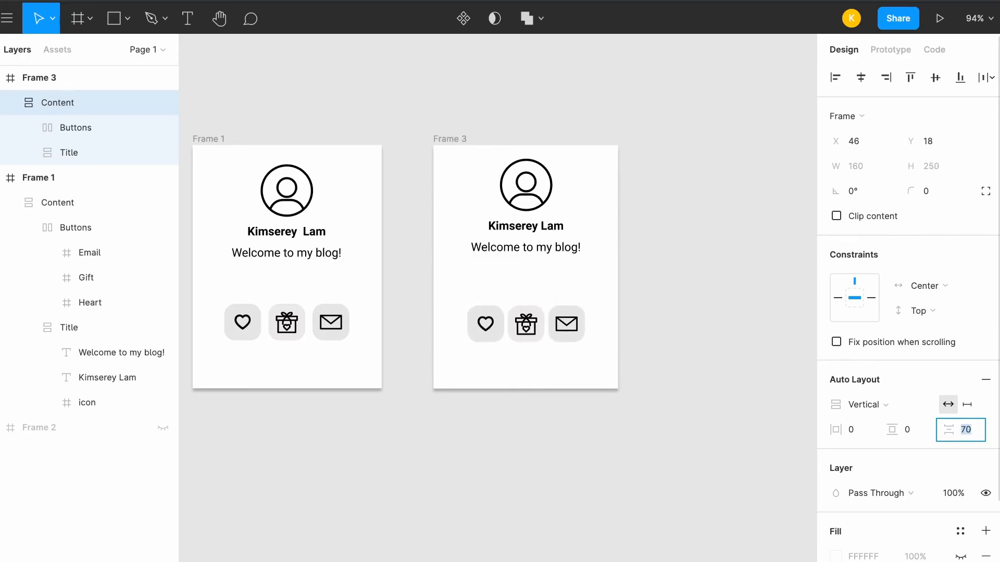
key(Down)
key(Down)
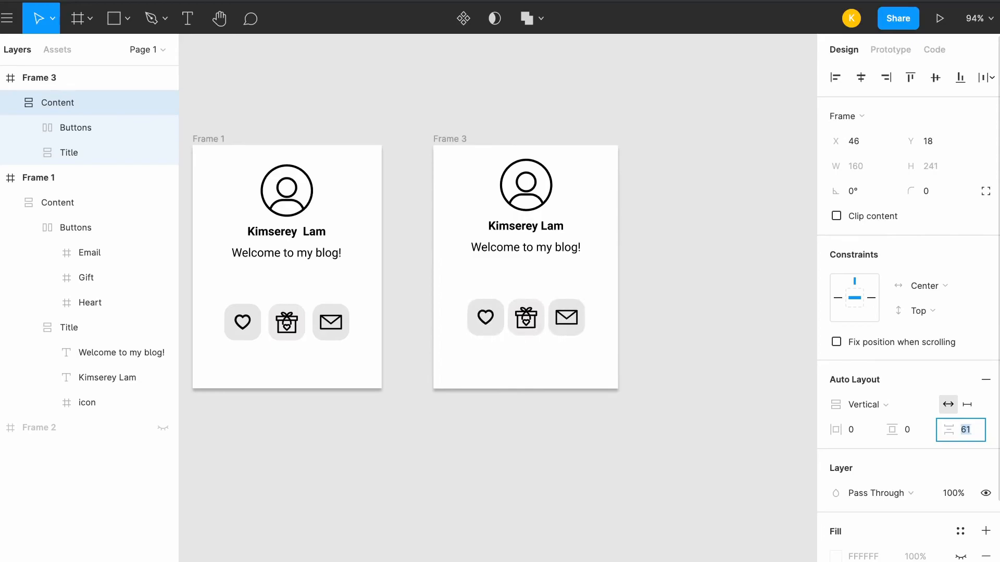
click(718, 312)
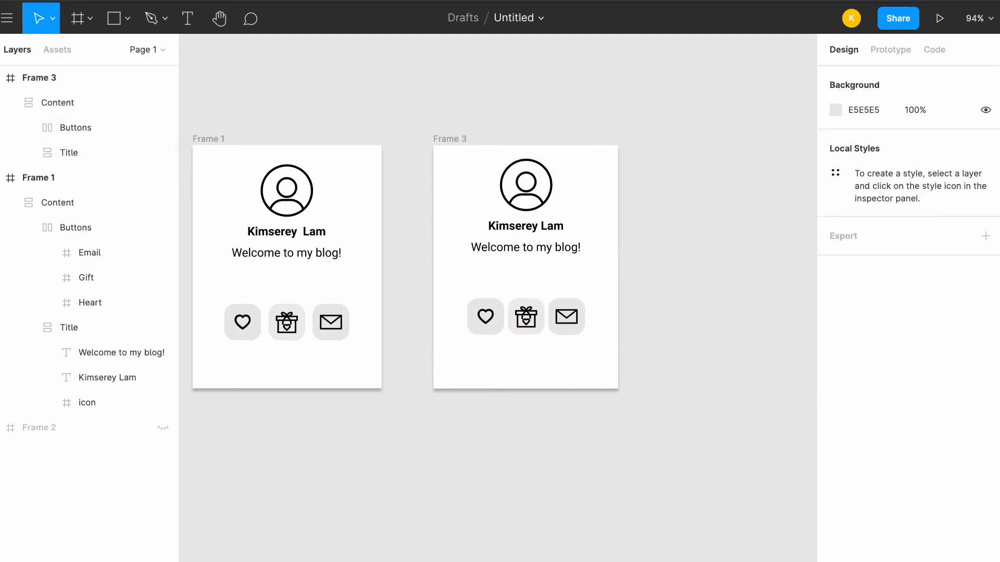
click(57, 103)
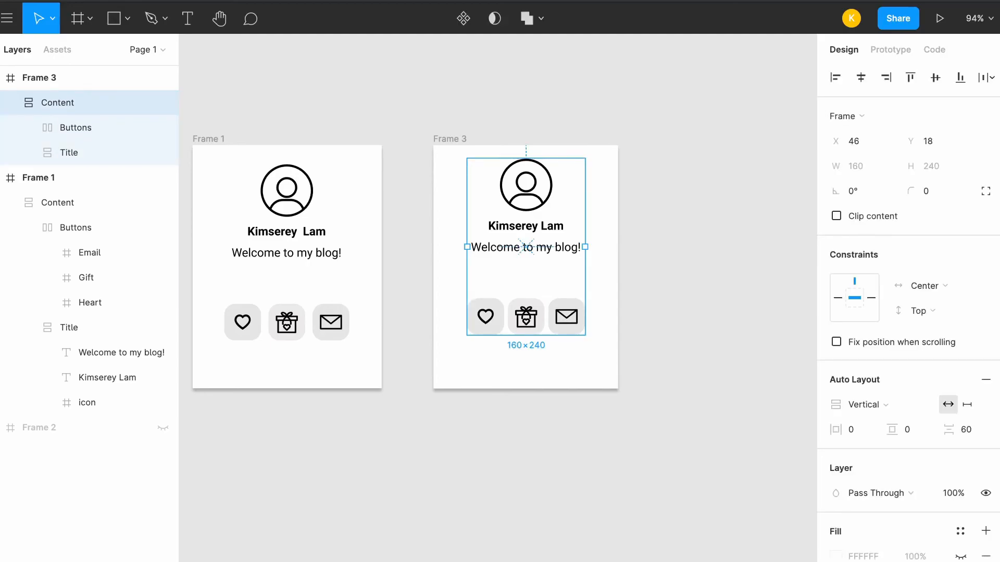
Move the Content frame in Frame 3 slightly down to about X 45, Y 24, and deselect it
click(718, 312)
click(58, 103)
mouse_move(526, 271)
mouse_down()
mouse_move(530, 282)
mouse_move(525, 272)
mouse_up()
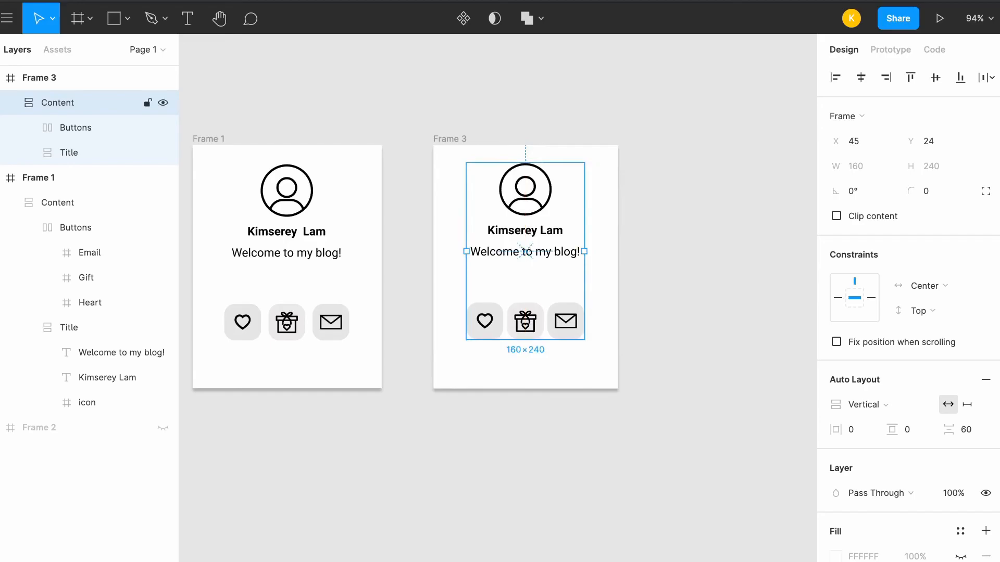
click(672, 219)
click(525, 272)
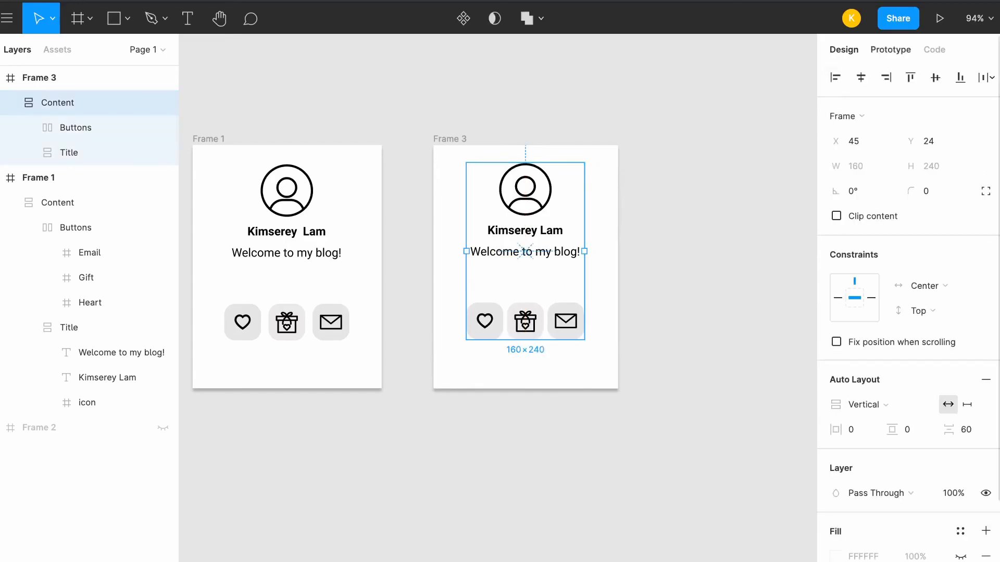
click(719, 182)
click(525, 272)
click(672, 218)
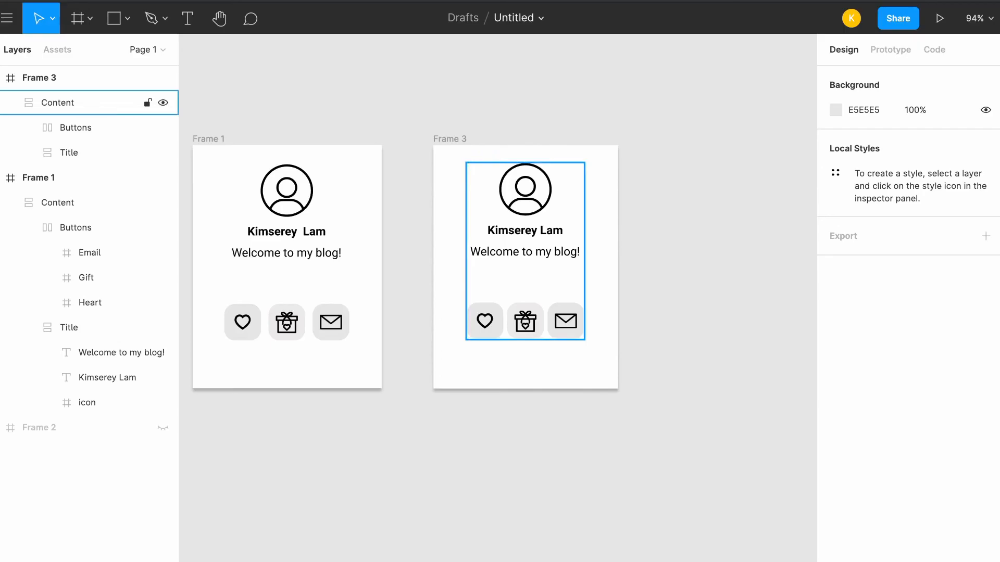
Duplicate the Email button inside the Buttons frame of Frame 3
double_click(566, 321)
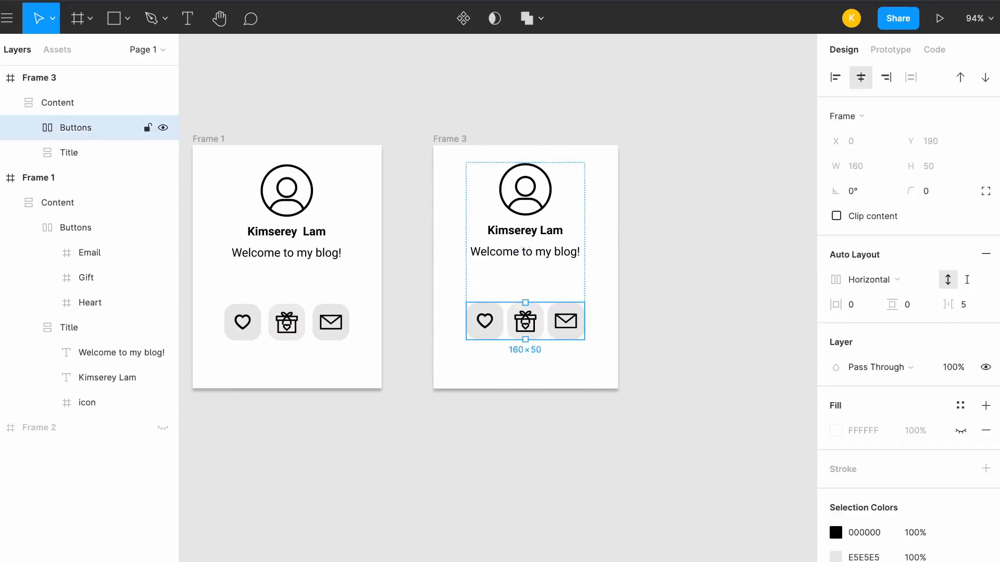
double_click(565, 321)
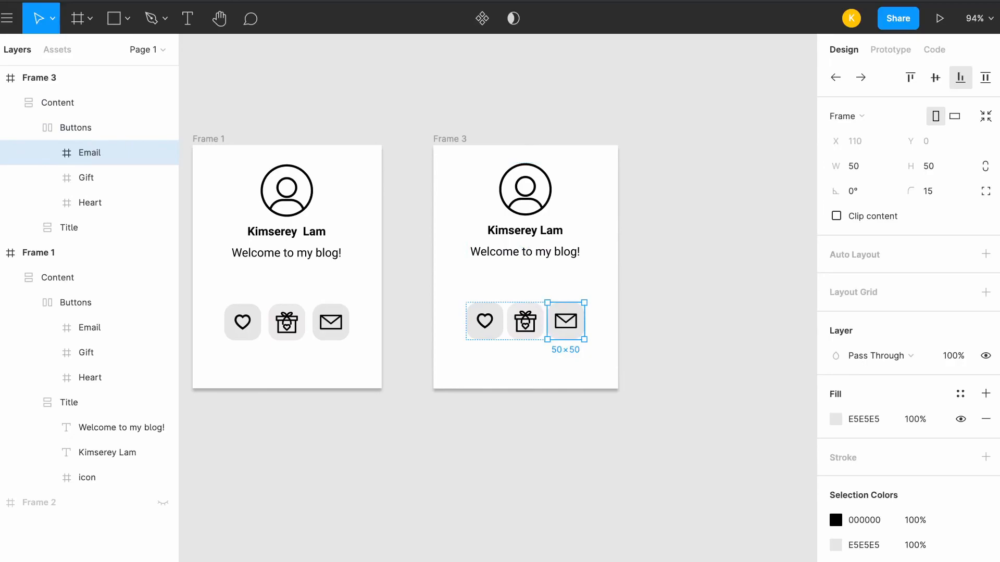
key(super+d)
key(Escape)
Delete the Gift button from the Buttons frame of Frame 3
double_click(586, 321)
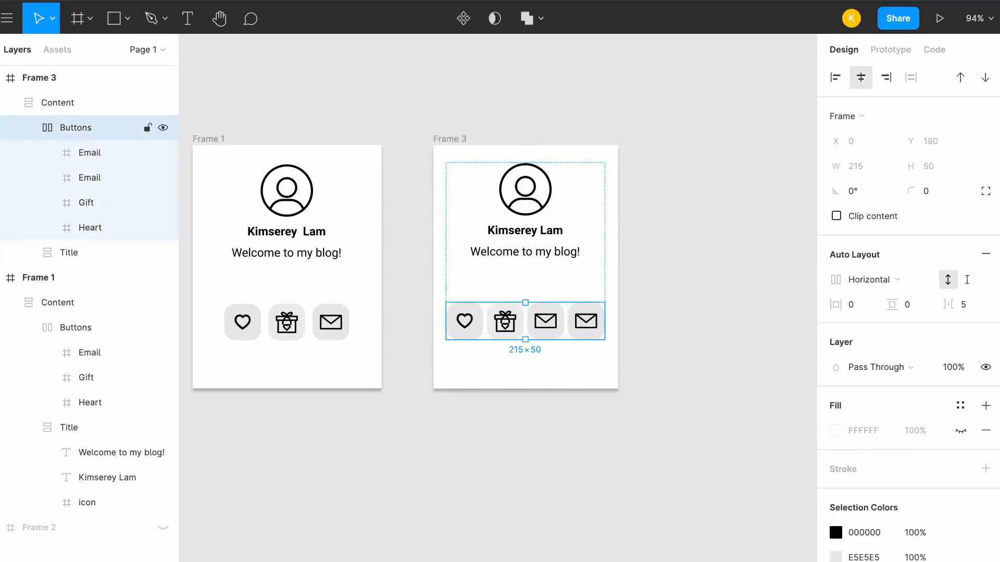
double_click(505, 322)
key(Delete)
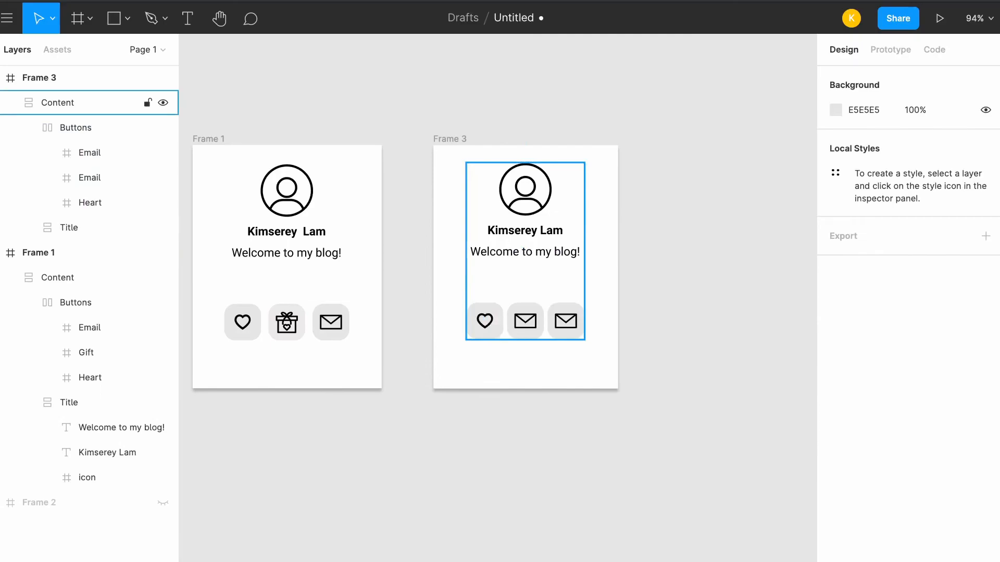
Duplicate the "Welcome to my blog!" text inside the Title frame of Frame 3
double_click(525, 248)
double_click(525, 249)
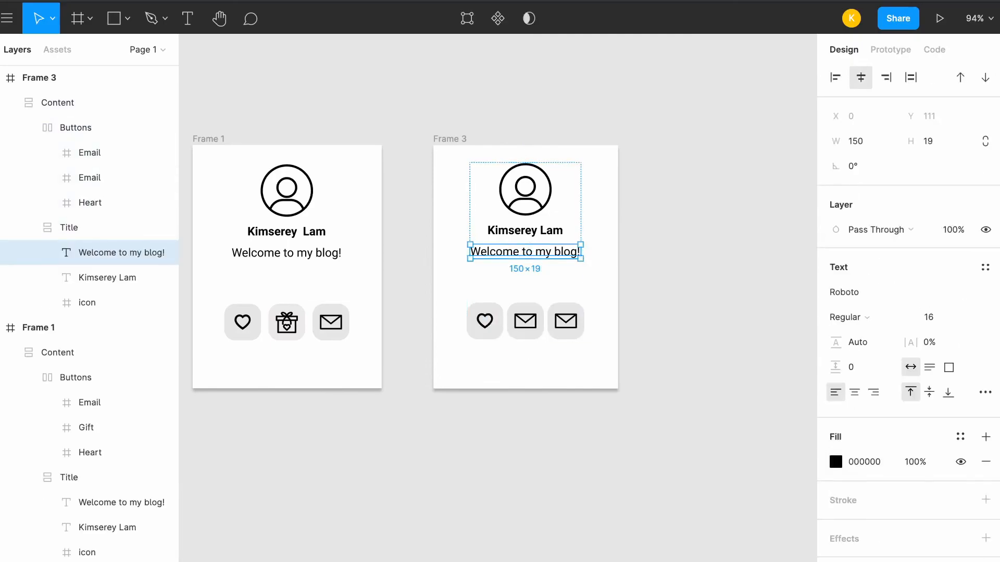
key(ctrl+d)
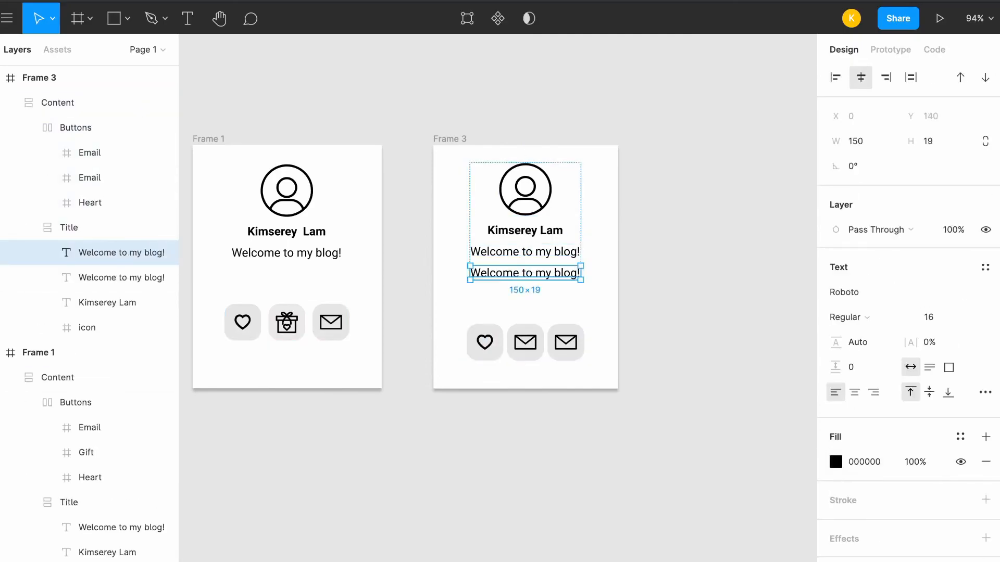
key(Escape)
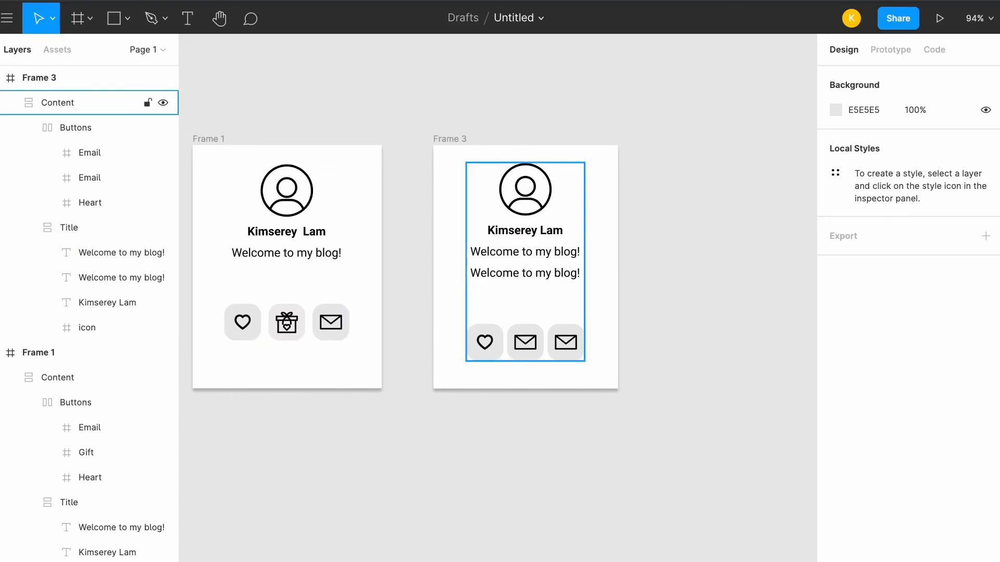
scroll(405, 268, up, 1)
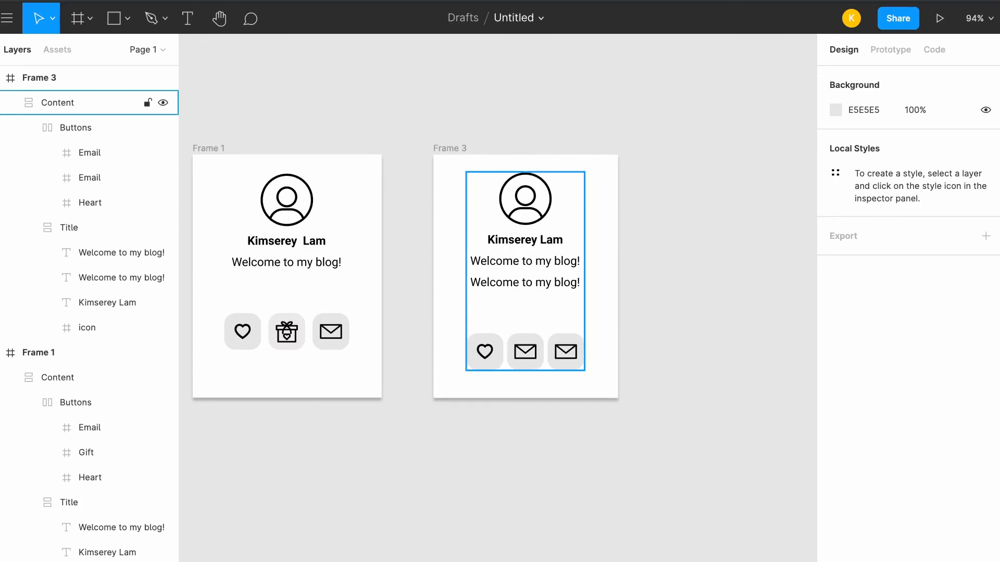